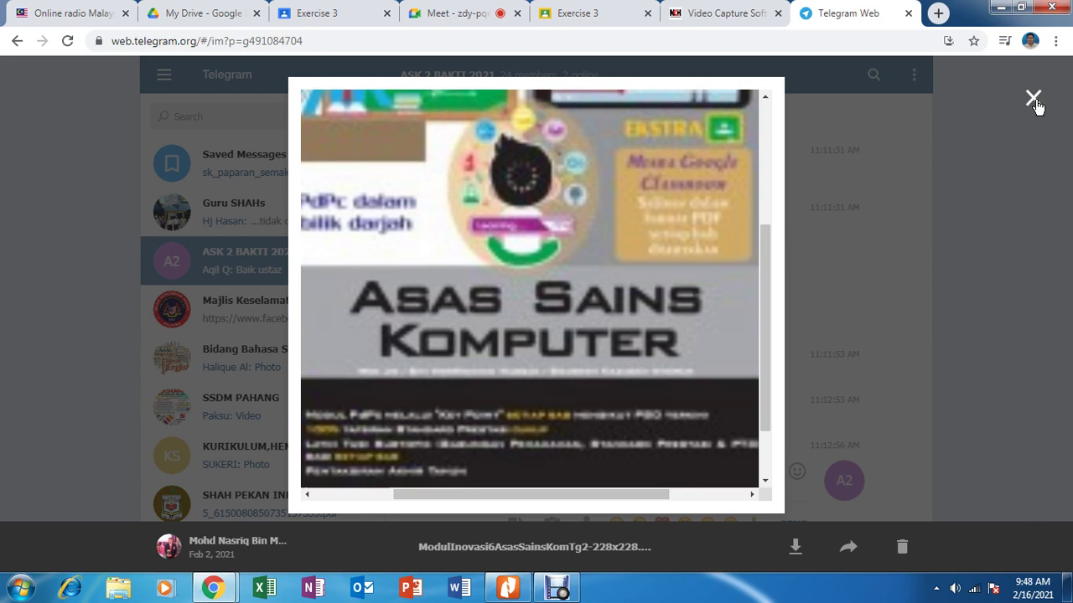
- Close the enlarged book cover image, switch to Google Classroom and open the Classwork page of the ASK 2 BAKTI (2021) class
click(1034, 101)
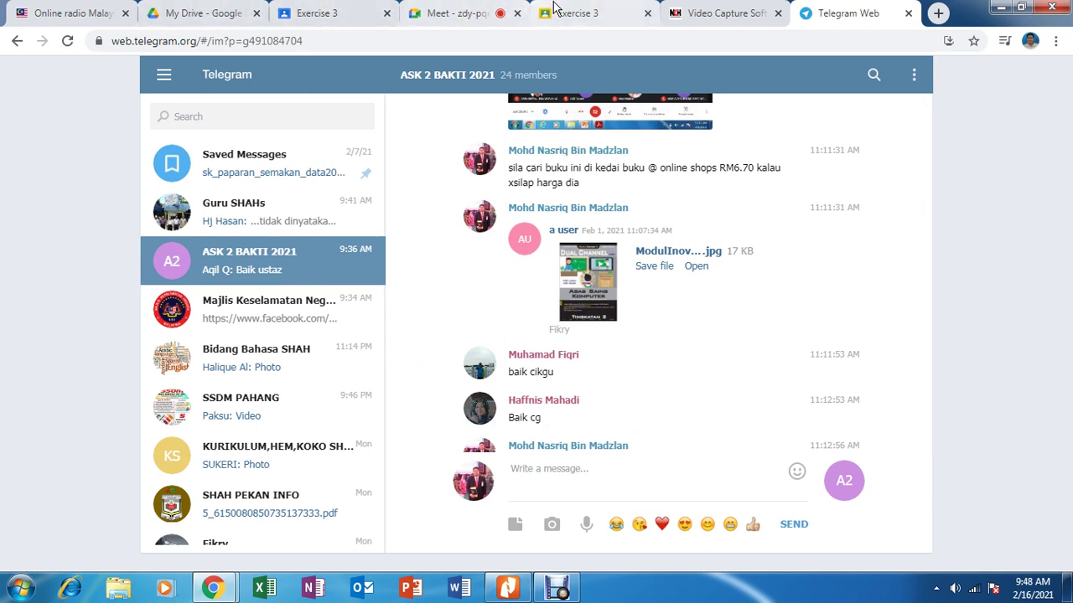
click(576, 13)
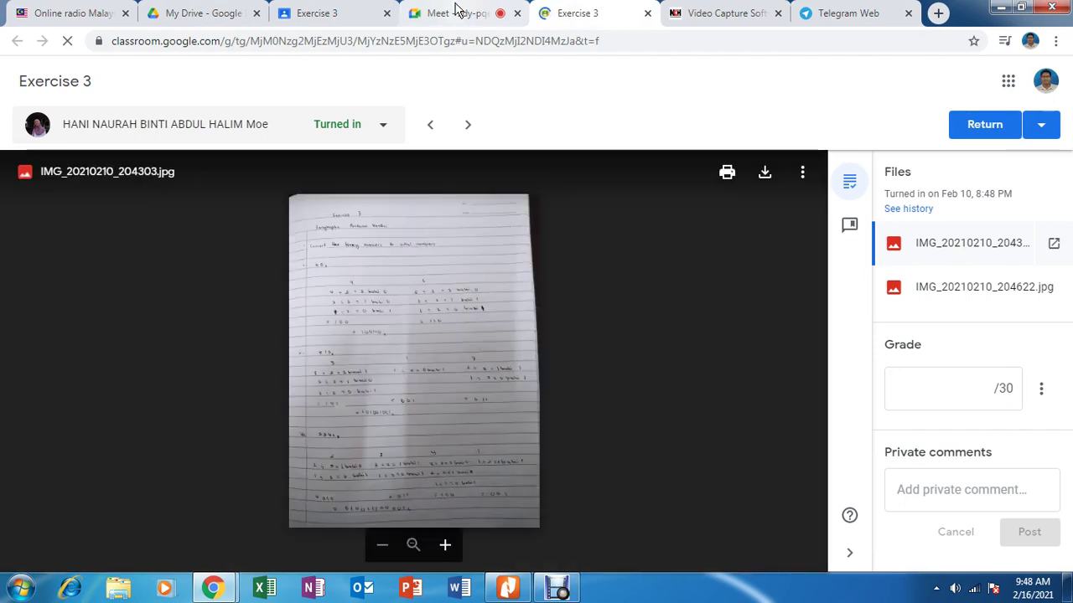
click(322, 10)
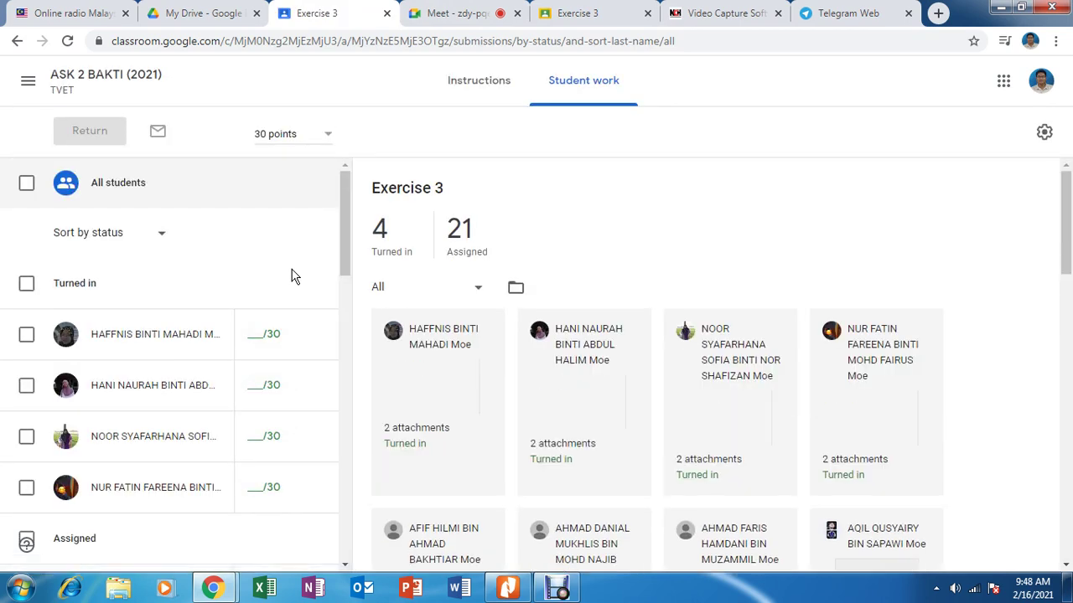
click(124, 76)
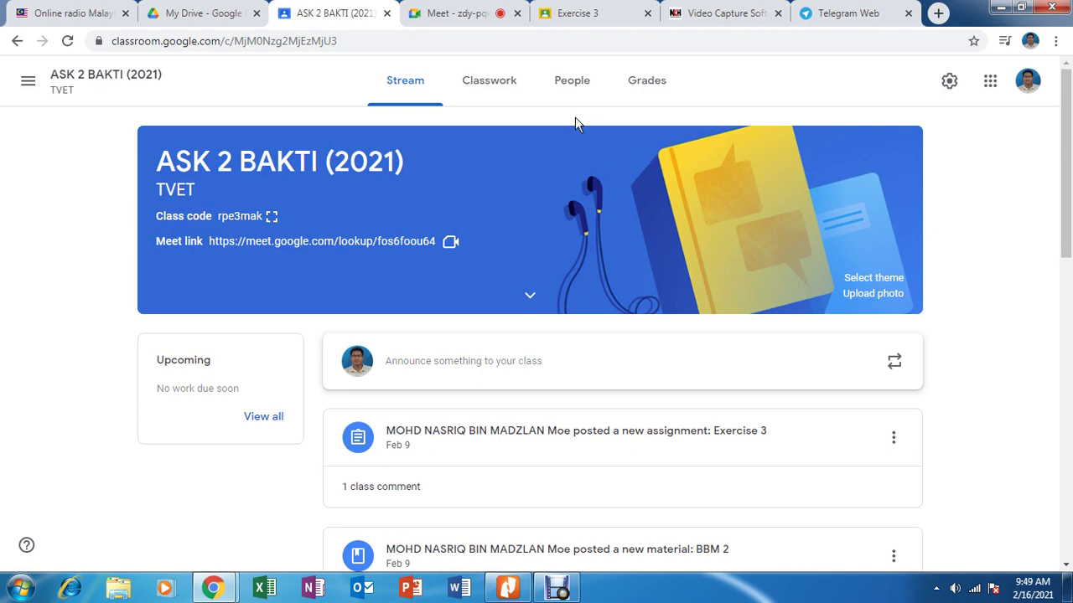
click(489, 88)
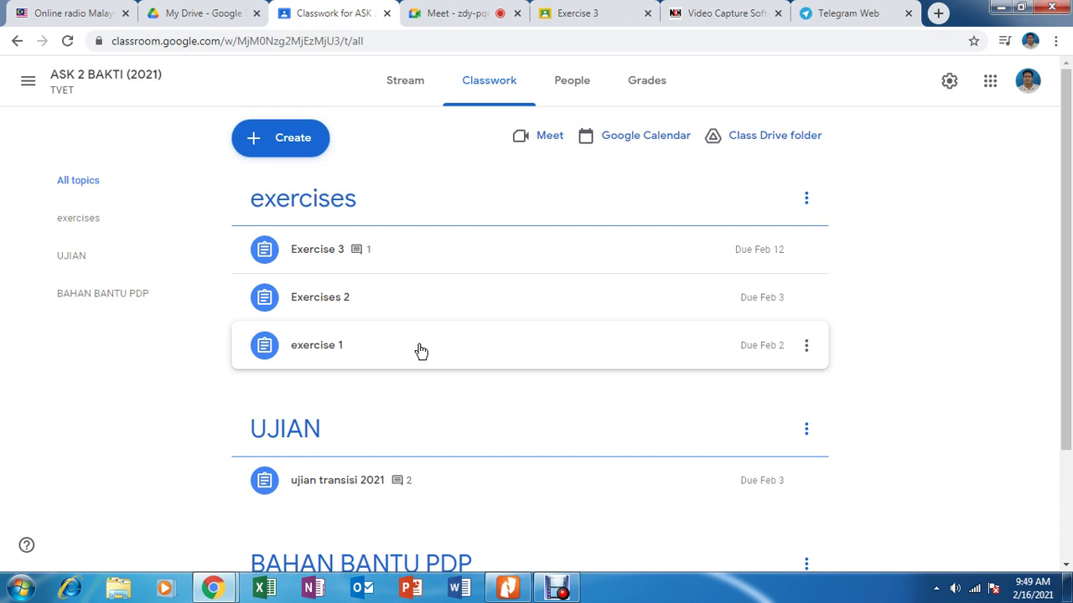
- Expand Exercise 3, Exercises 2 and exercise 1 in turn to check how many students turned in each assignment
click(421, 272)
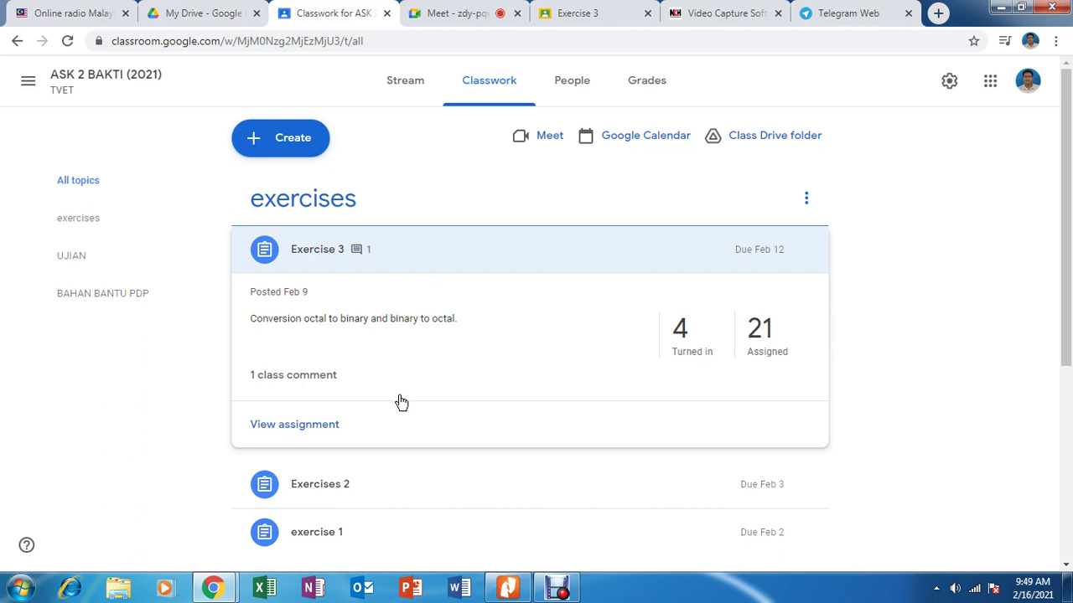
scroll(400, 403, down, 1)
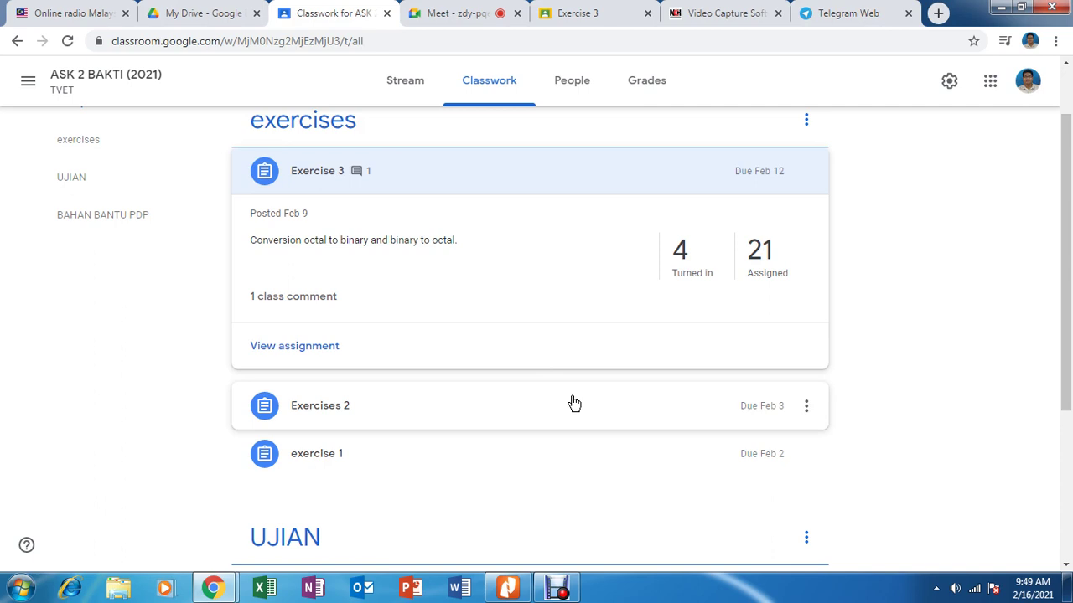
click(476, 411)
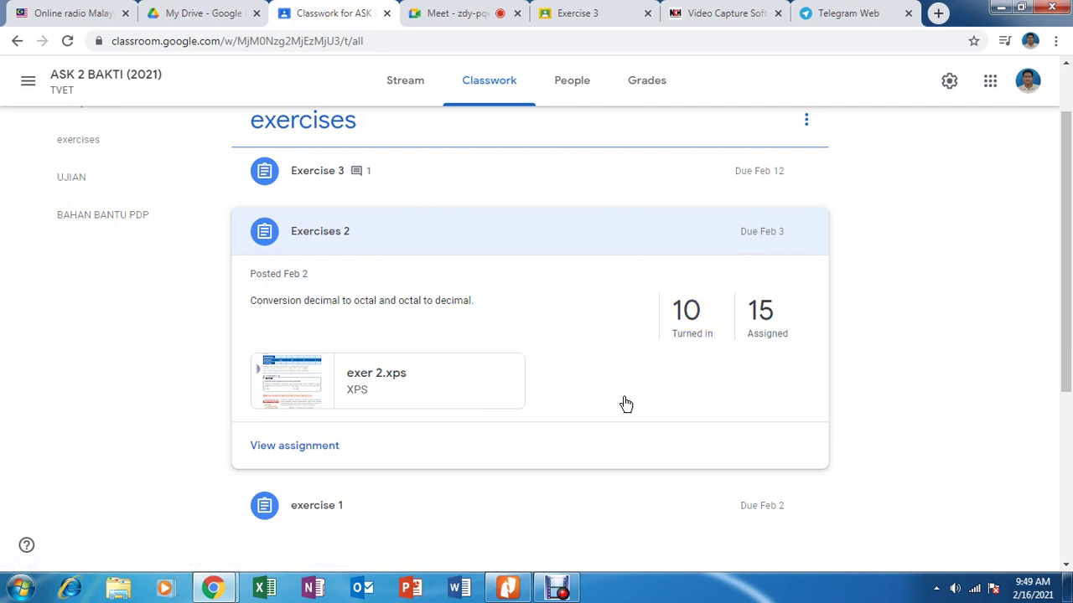
scroll(586, 394, down, 2)
click(475, 361)
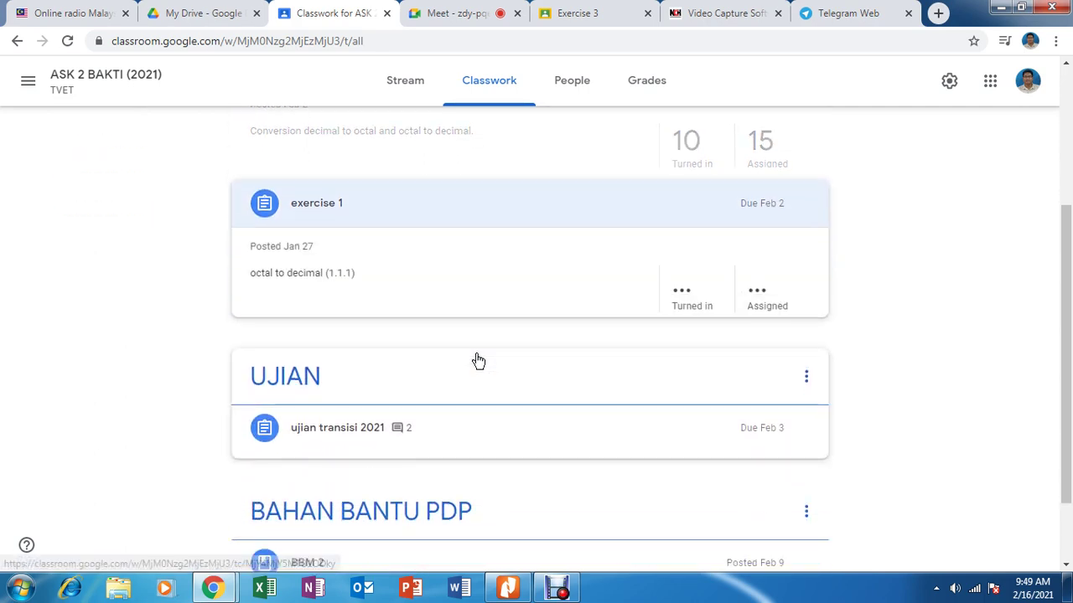
scroll(618, 393, up, 2)
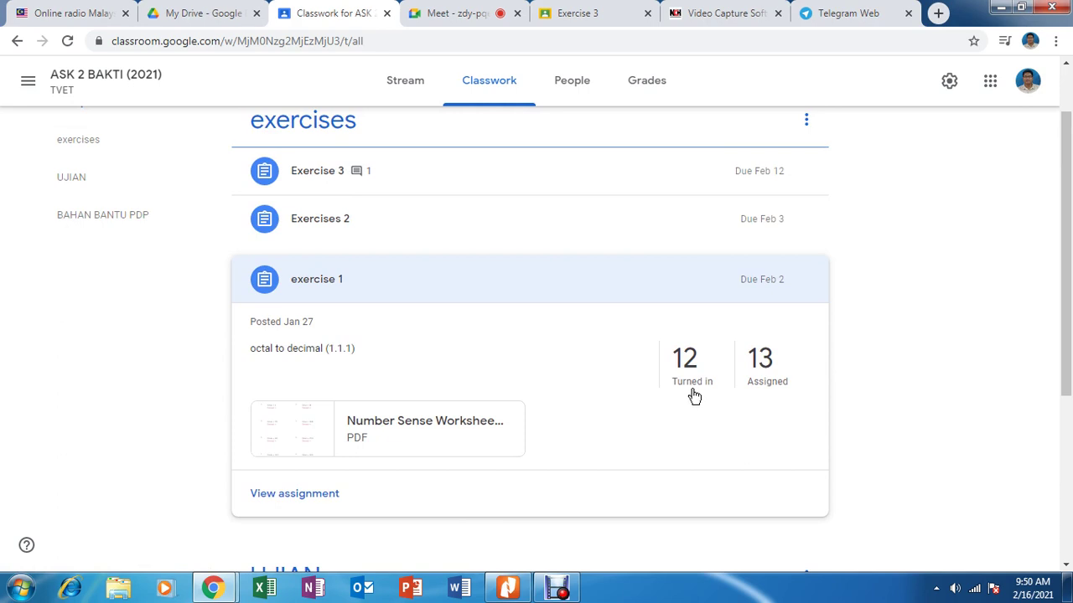
scroll(694, 396, up, 1)
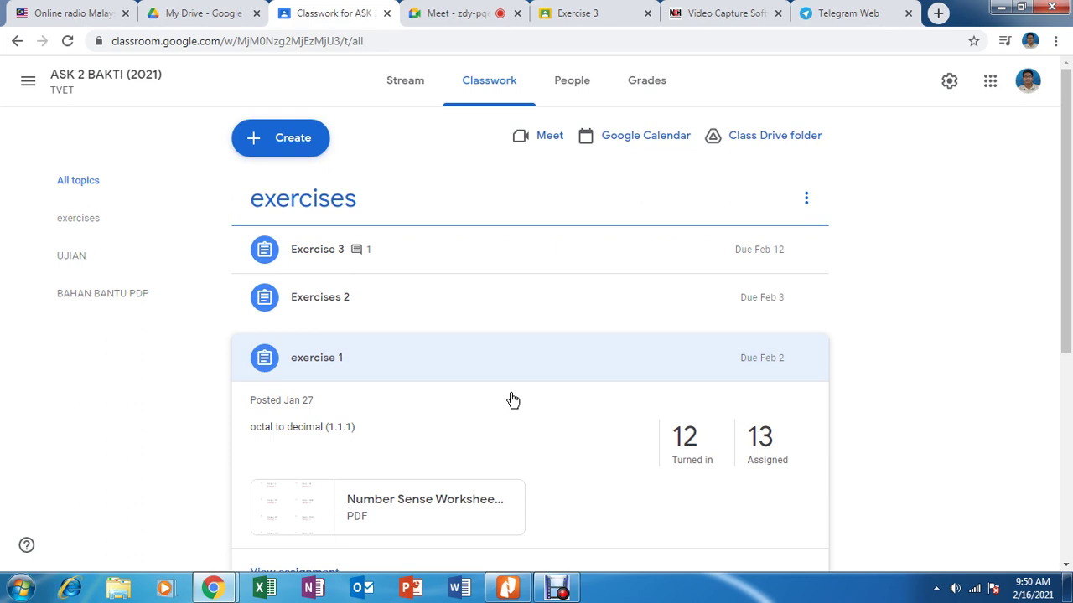
scroll(548, 409, down, 1)
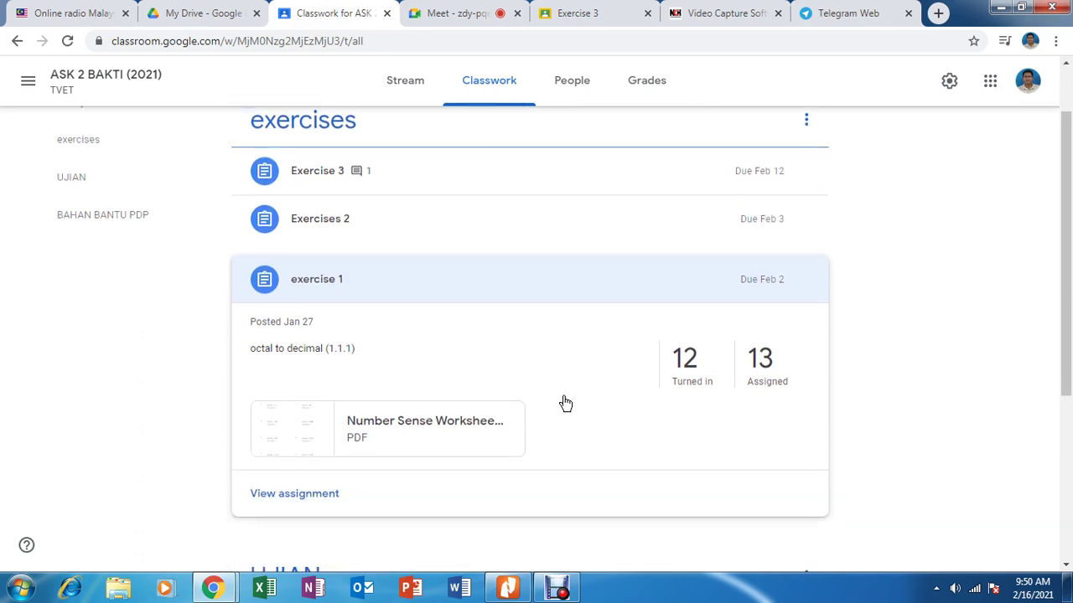
scroll(565, 403, up, 1)
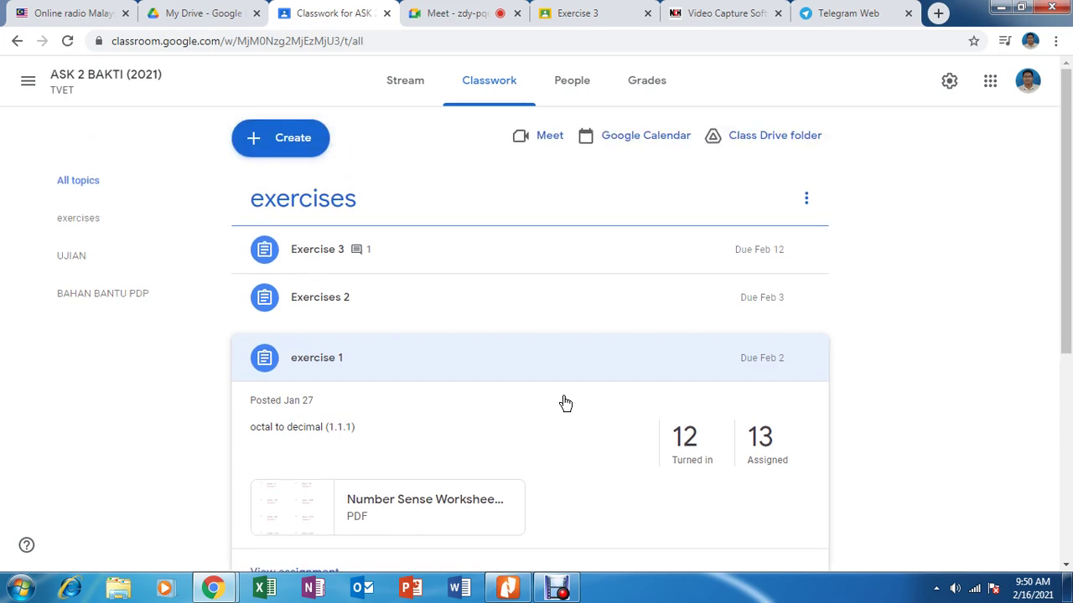
scroll(565, 404, down, 1)
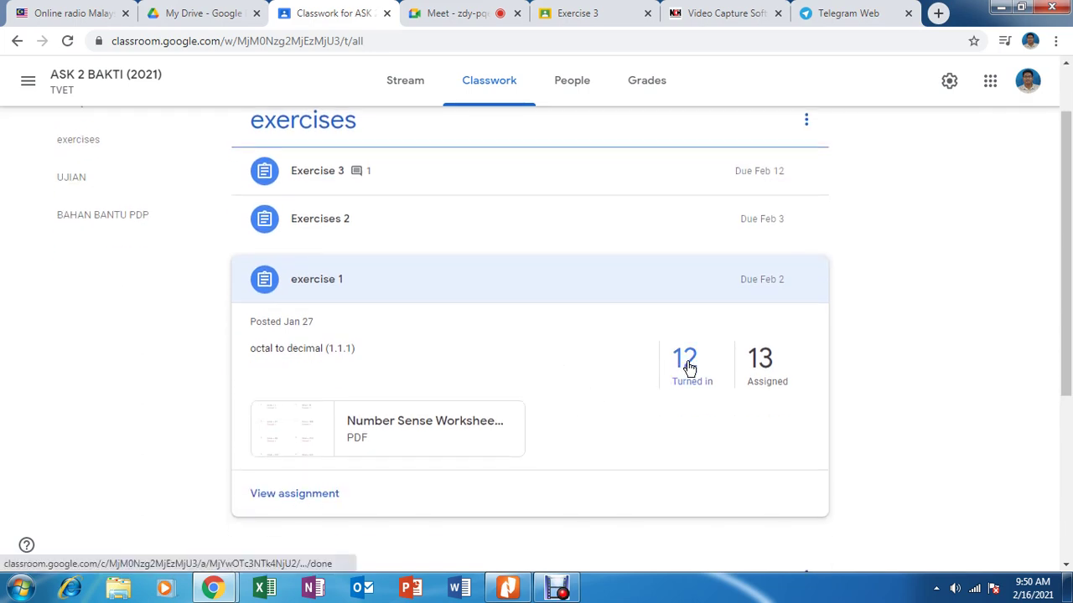
- Open the turned-in work for exercise 1 and review which students have submitted and which are missing
click(685, 364)
scroll(211, 412, down, 8)
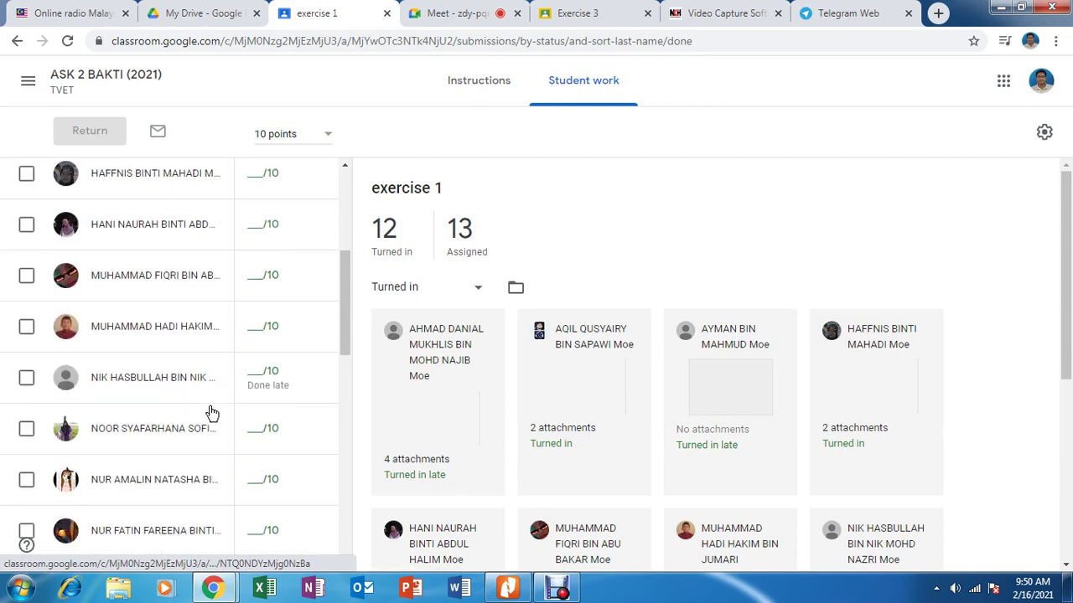
scroll(210, 412, down, 2)
scroll(210, 412, up, 1)
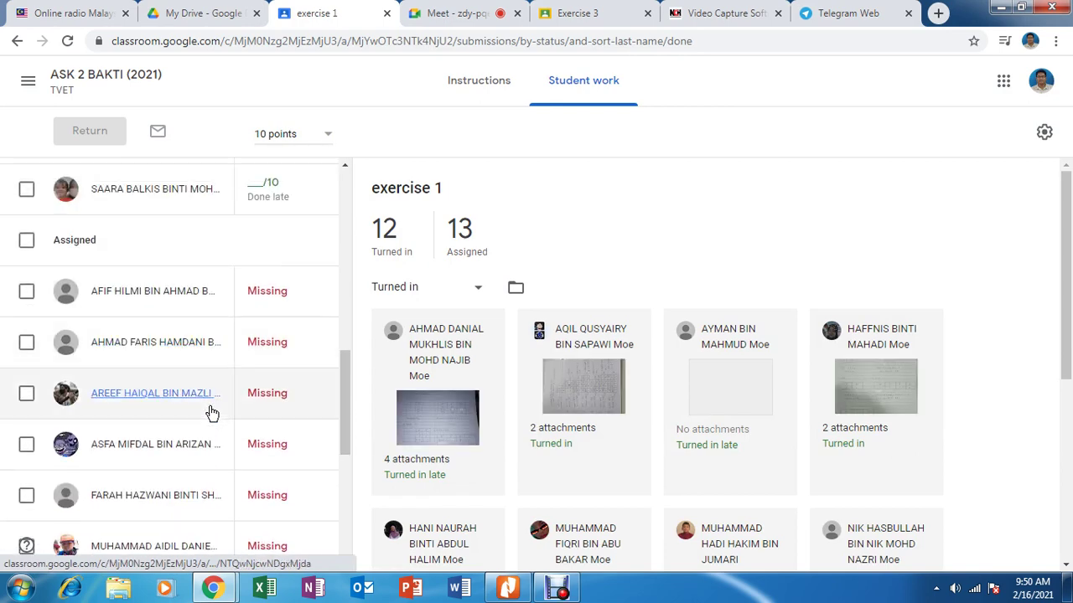
scroll(211, 411, down, 1)
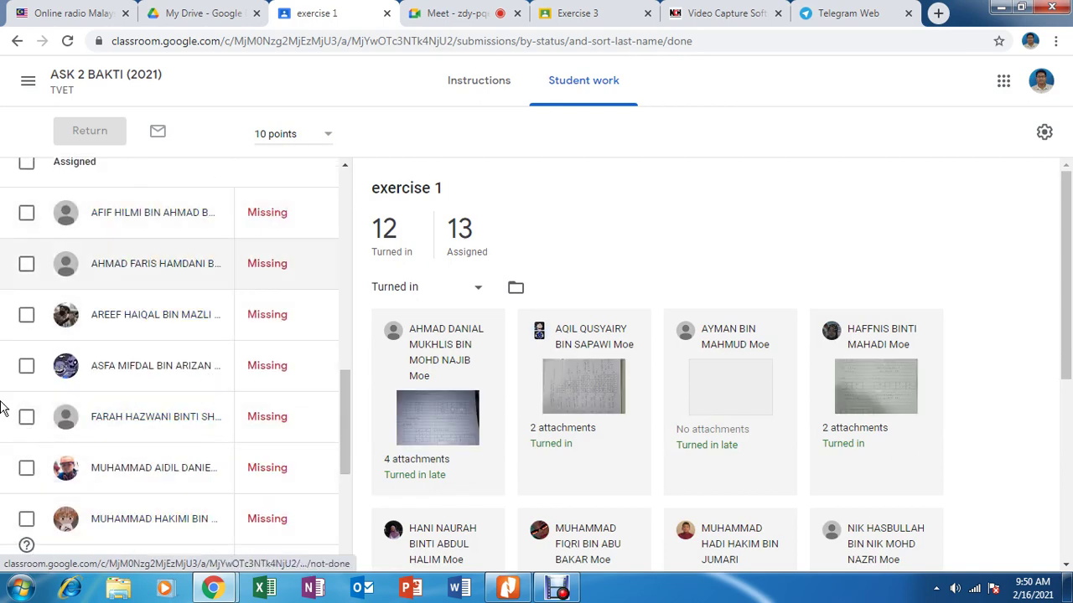
scroll(192, 486, down, 1)
scroll(192, 486, down, 4)
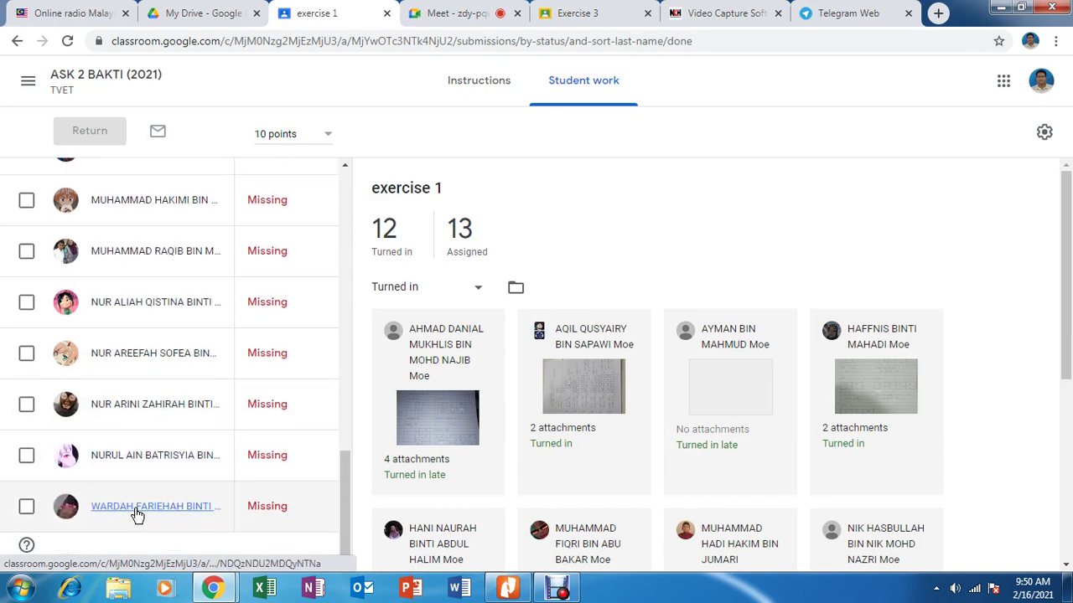
scroll(170, 518, up, 6)
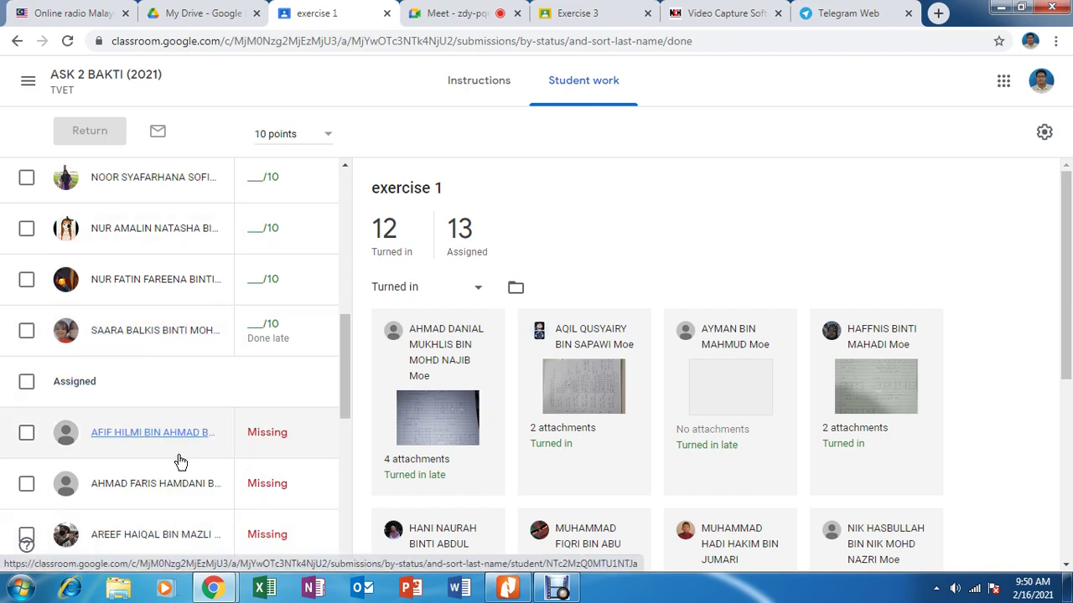
scroll(251, 485, down, 6)
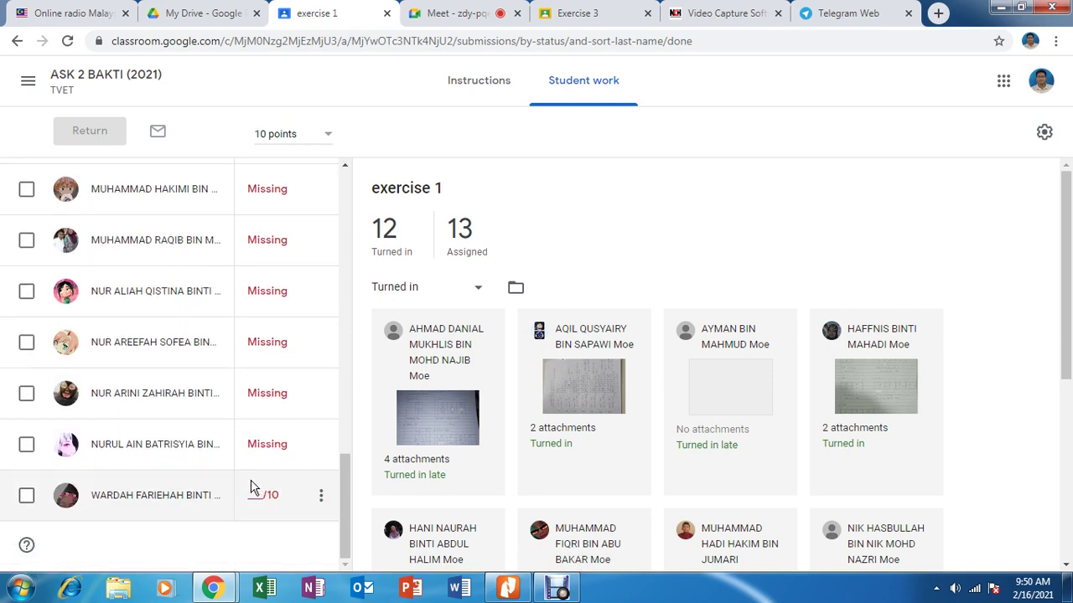
scroll(251, 486, up, 10)
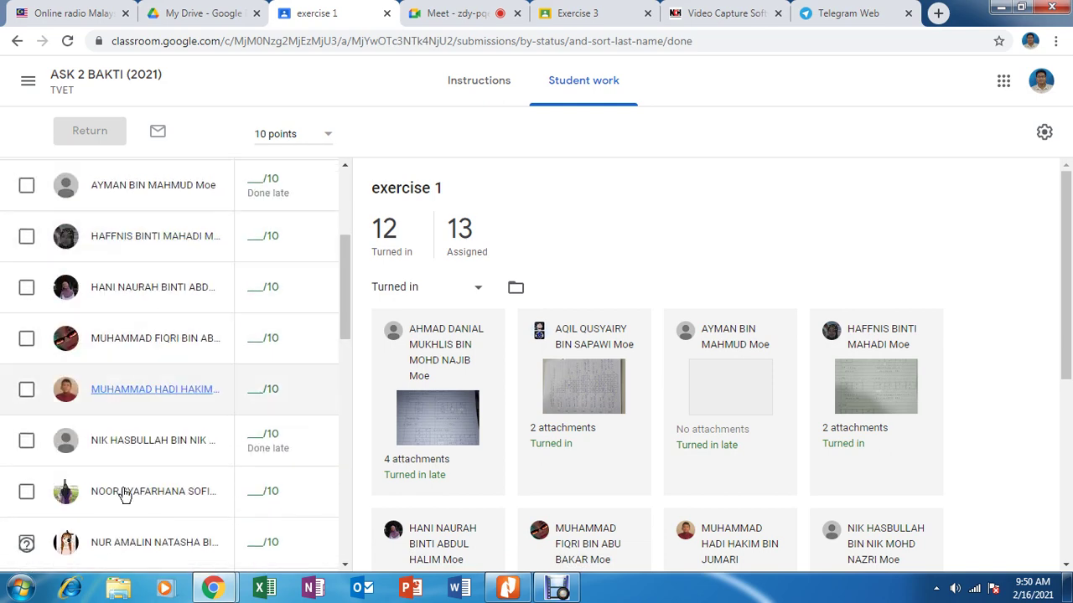
scroll(203, 514, down, 6)
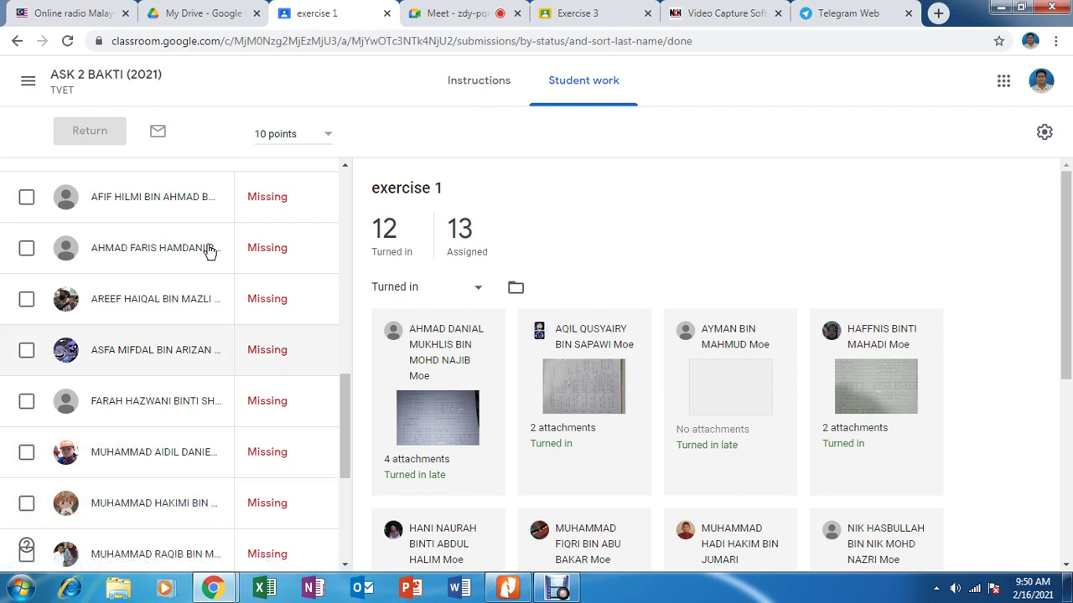
- Return to the class's Classwork page and open the turned-in work for Exercises 2
click(91, 84)
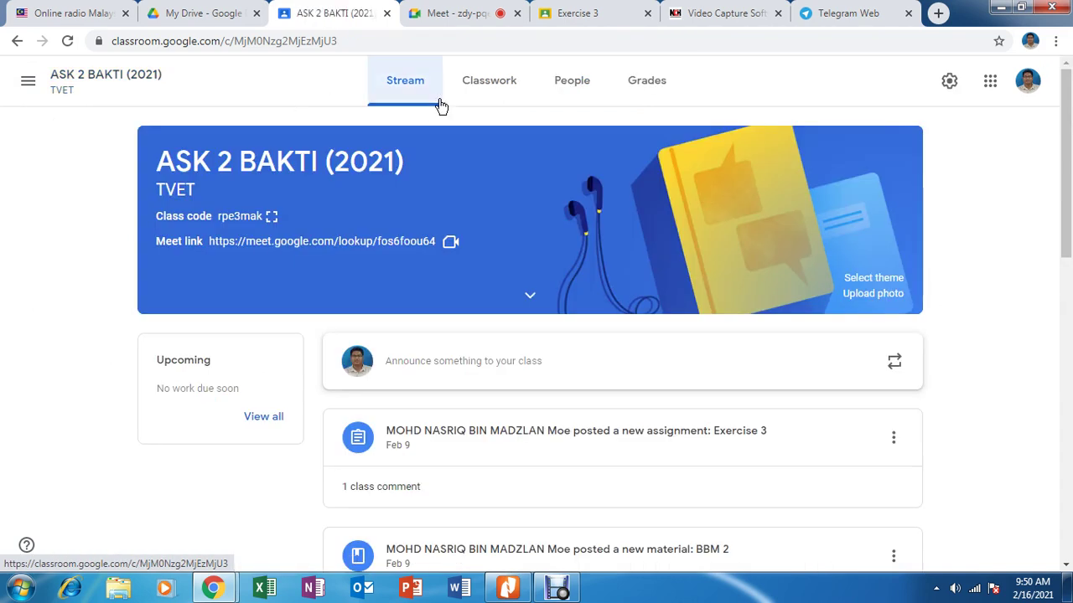
click(494, 80)
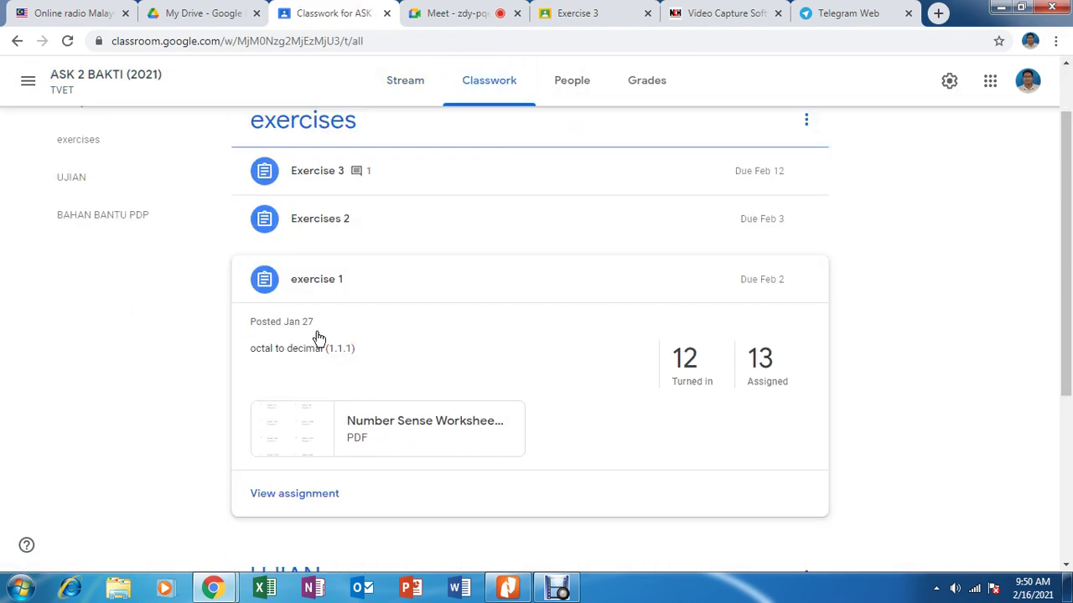
click(395, 242)
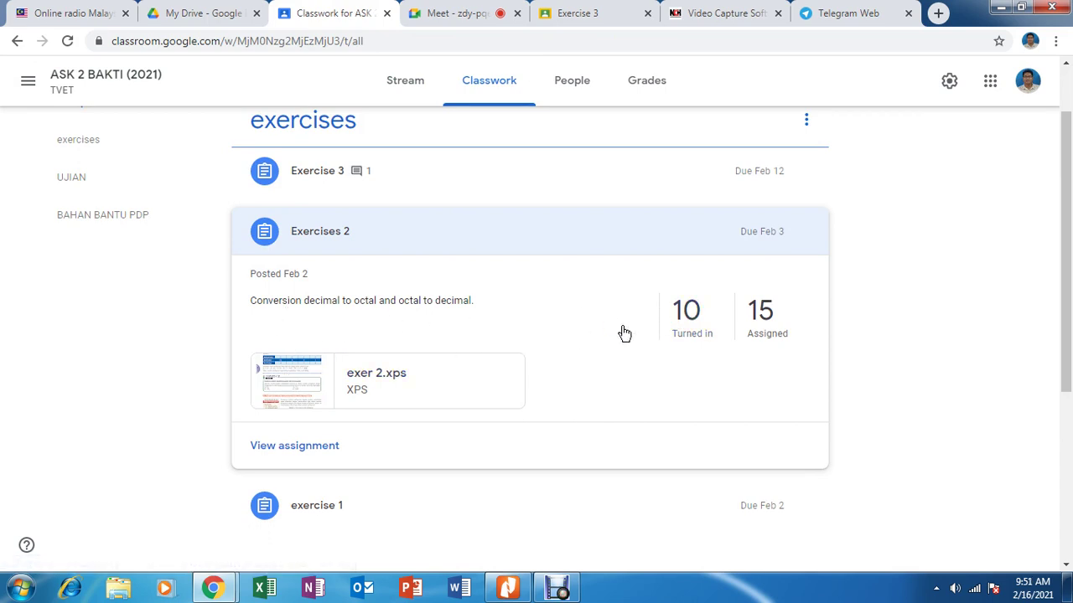
click(690, 312)
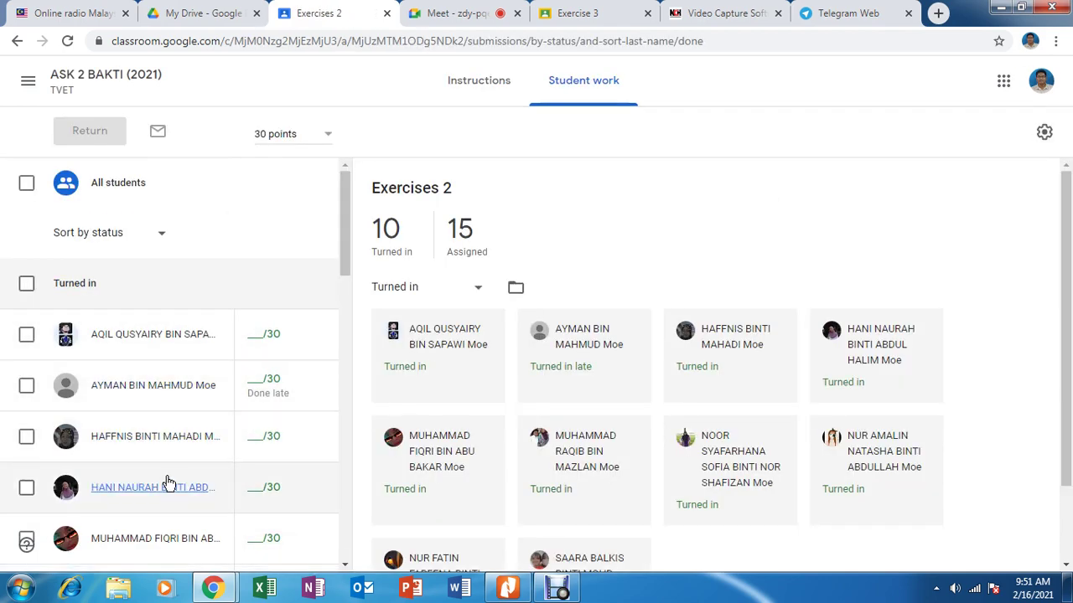
- Review the Exercises 2 student list to see who has turned in the work and who is missing
scroll(171, 483, down, 7)
scroll(172, 483, down, 3)
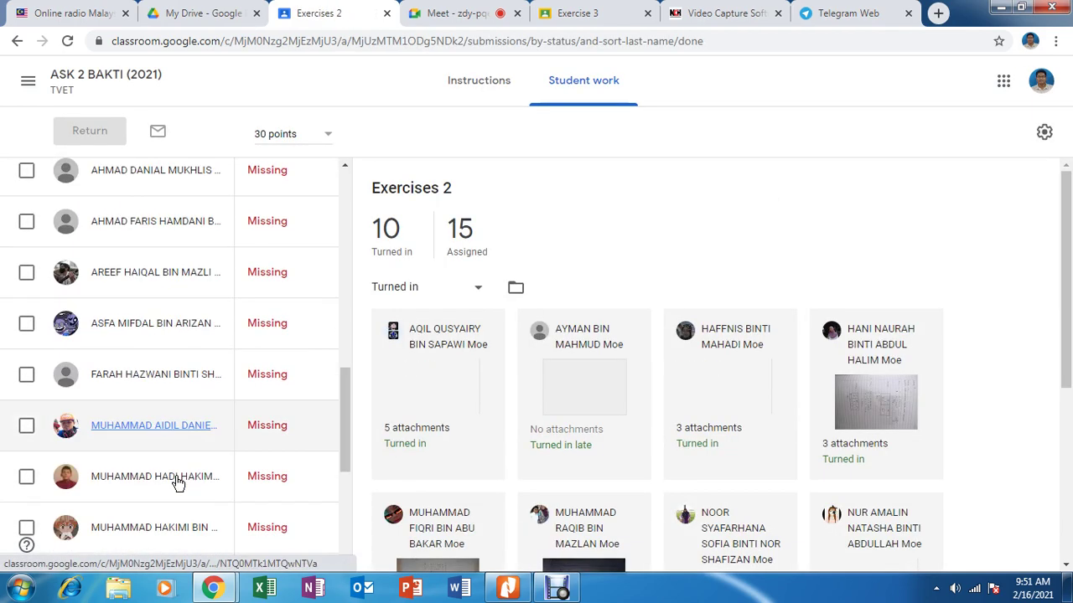
scroll(198, 474, down, 3)
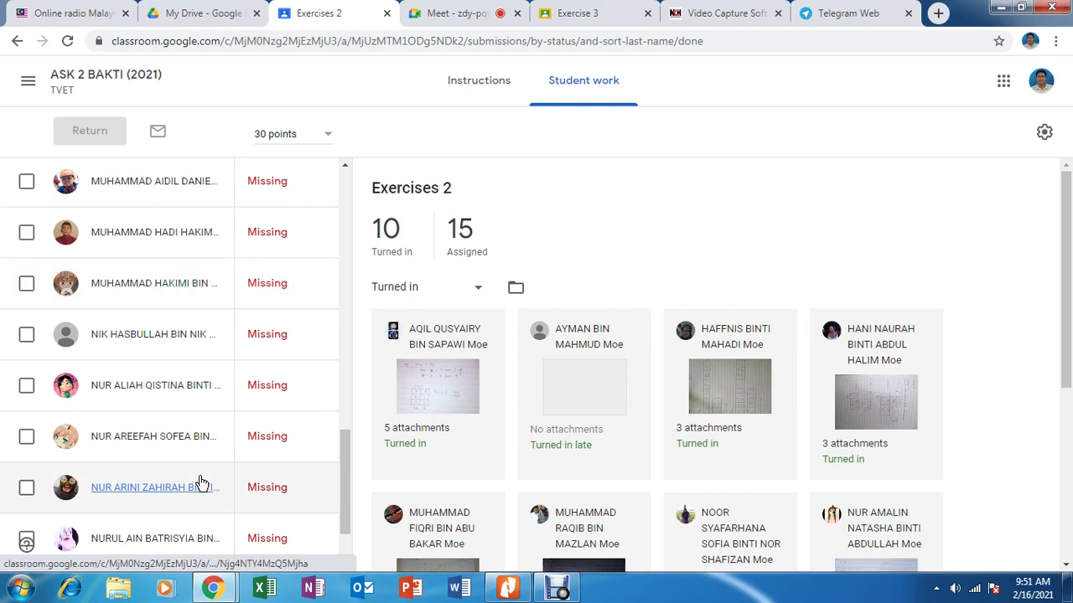
scroll(197, 484, down, 2)
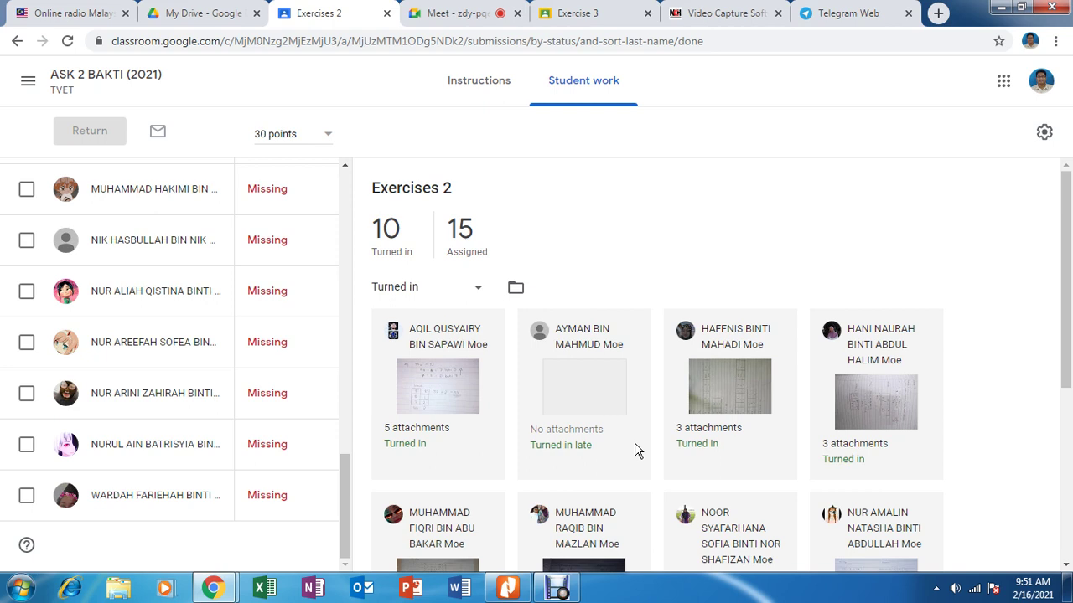
scroll(268, 330, up, 2)
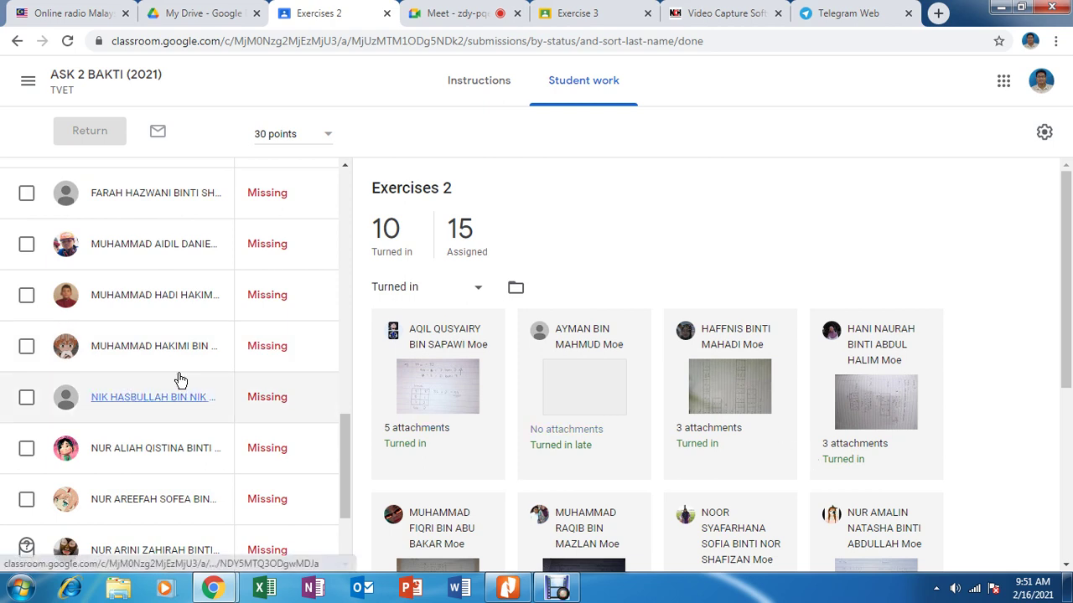
scroll(191, 387, up, 2)
scroll(203, 399, up, 3)
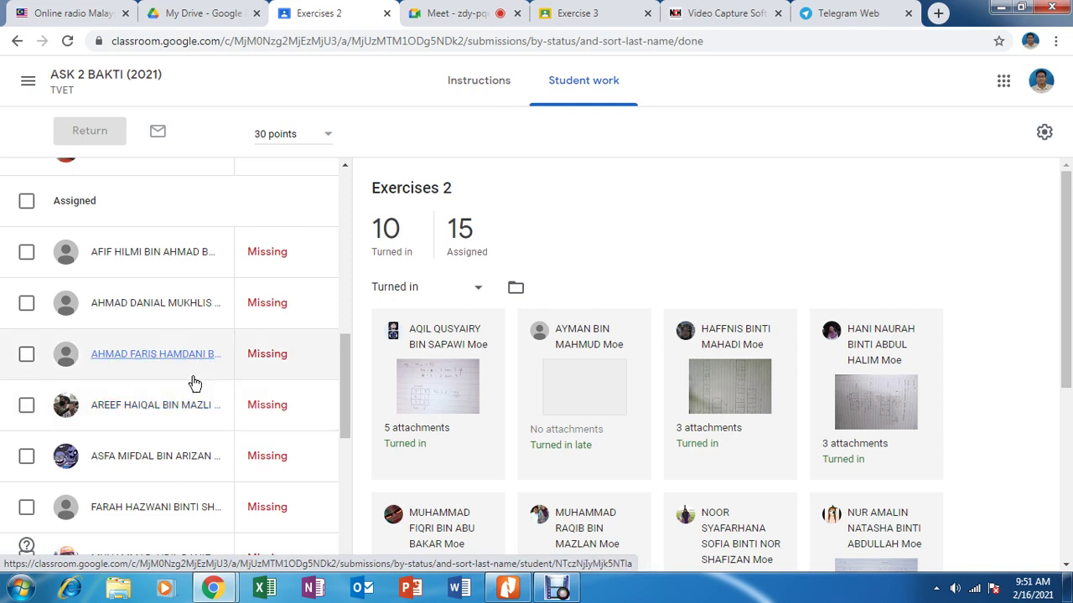
scroll(197, 385, down, 1)
scroll(208, 394, down, 4)
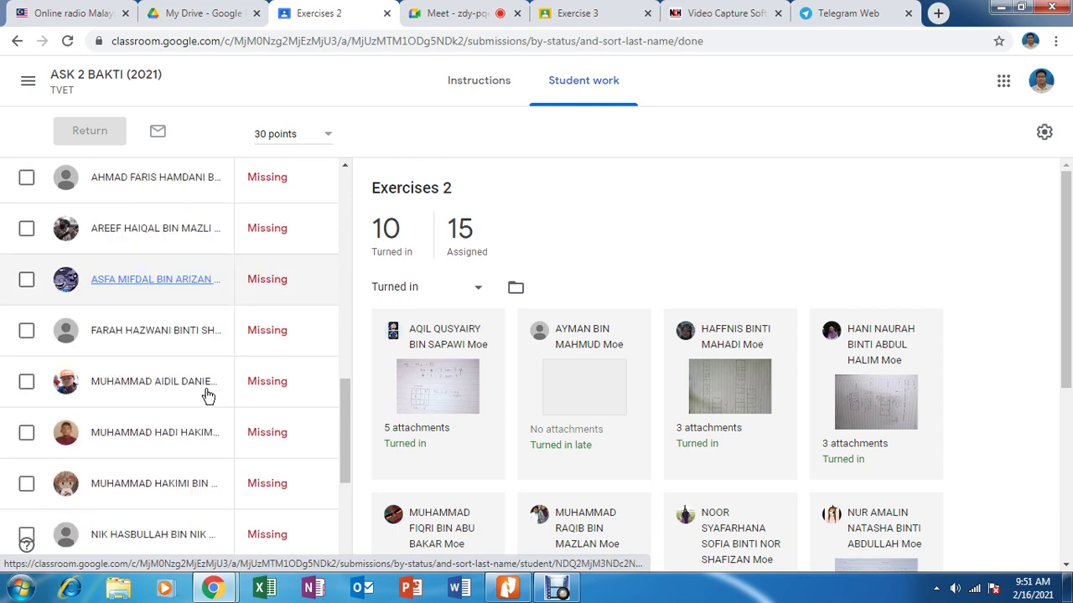
scroll(208, 395, down, 1)
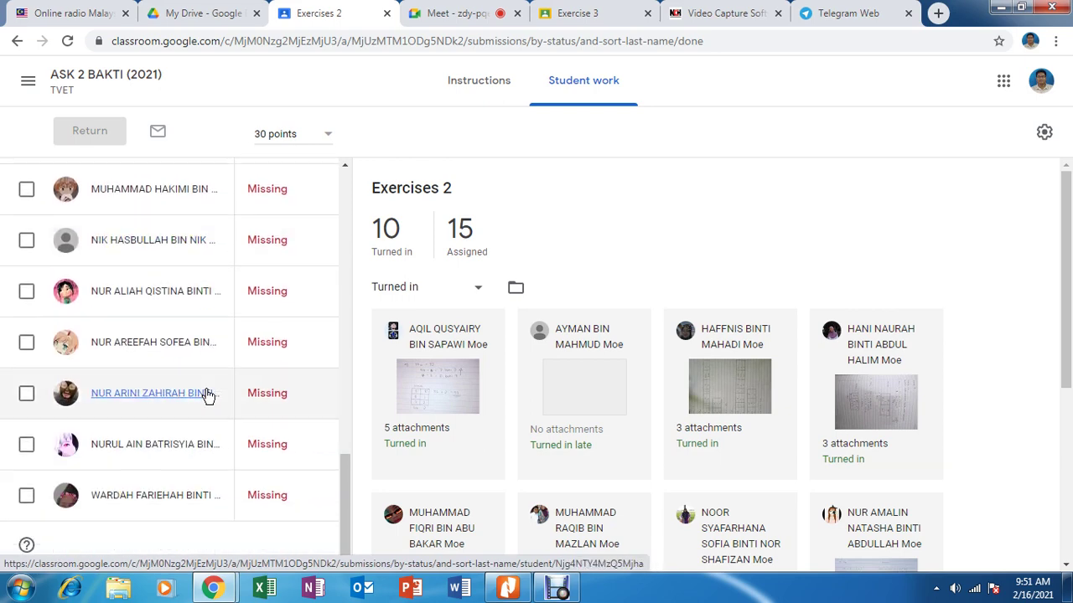
scroll(205, 393, up, 7)
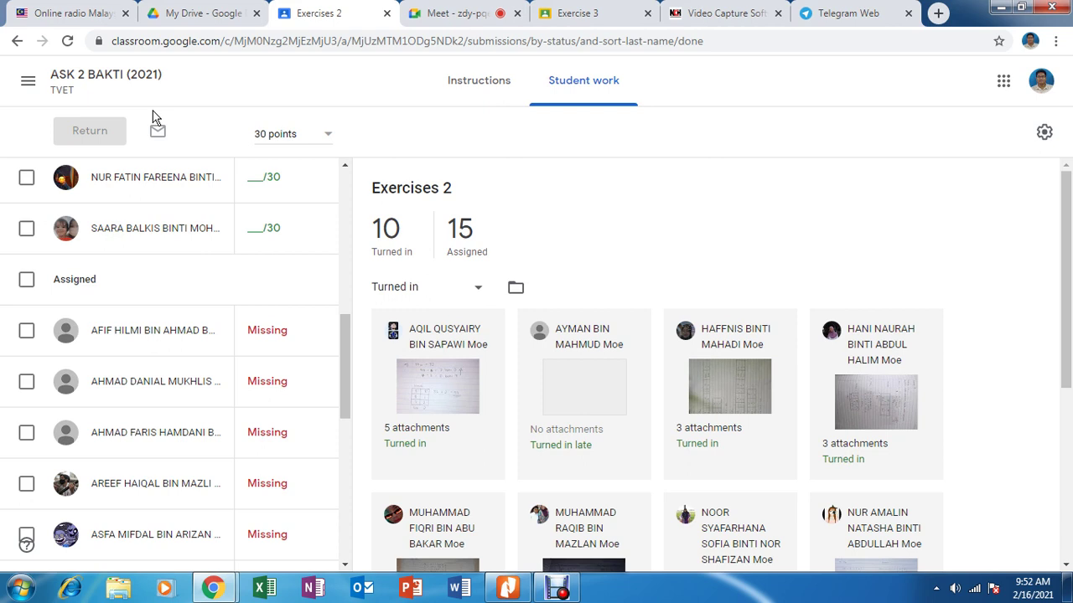
- Leave the Exercises 2 submissions and go back to the class's Classwork page
click(117, 78)
click(502, 88)
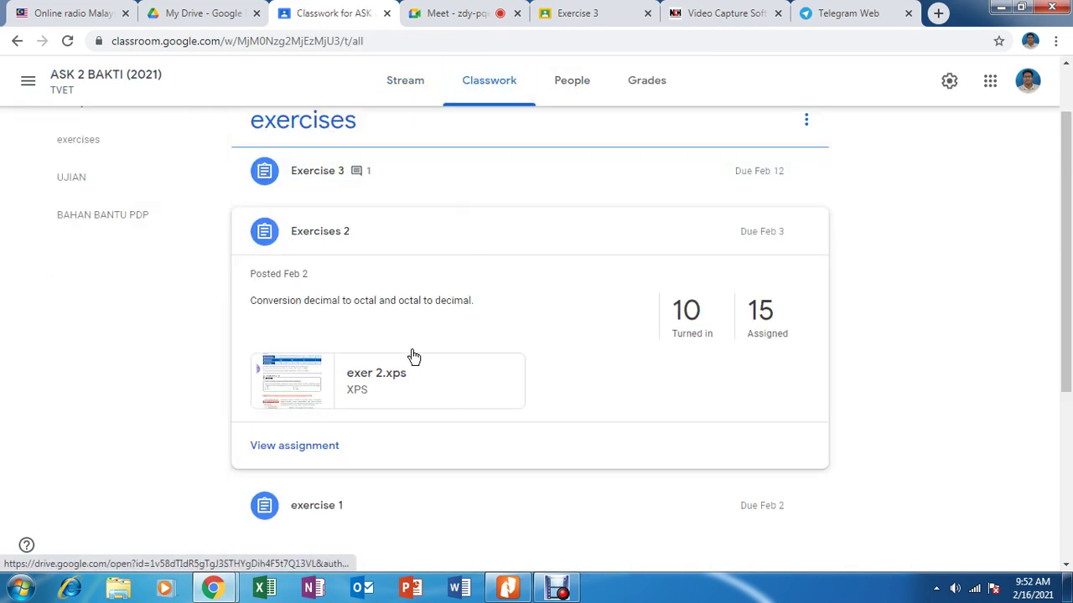
- Open the turned-in work for Exercise 3 and review which students have submitted and which are missing
click(363, 172)
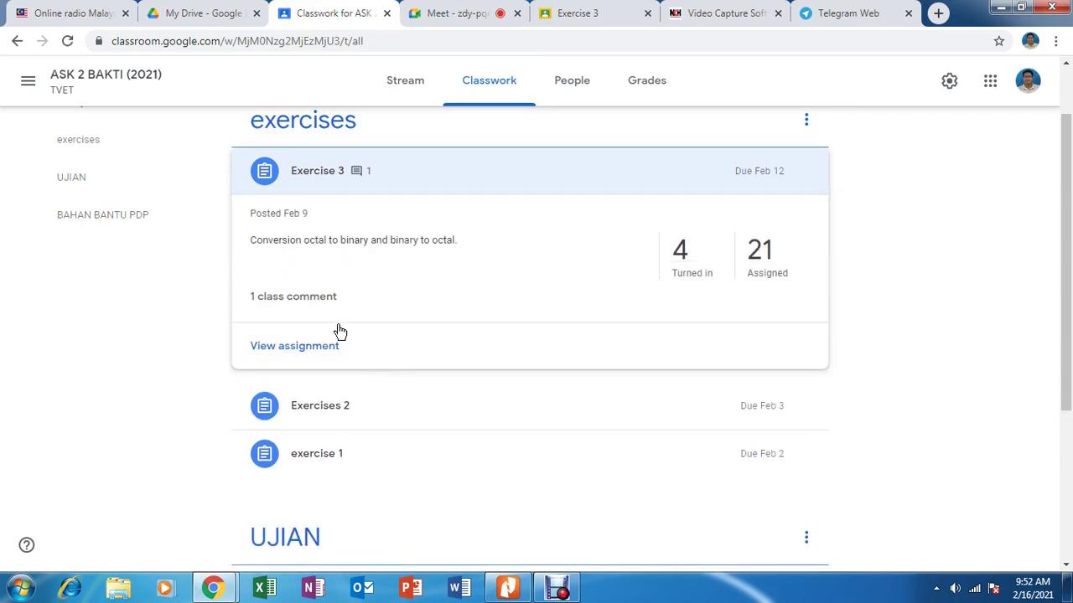
click(686, 259)
scroll(295, 425, down, 2)
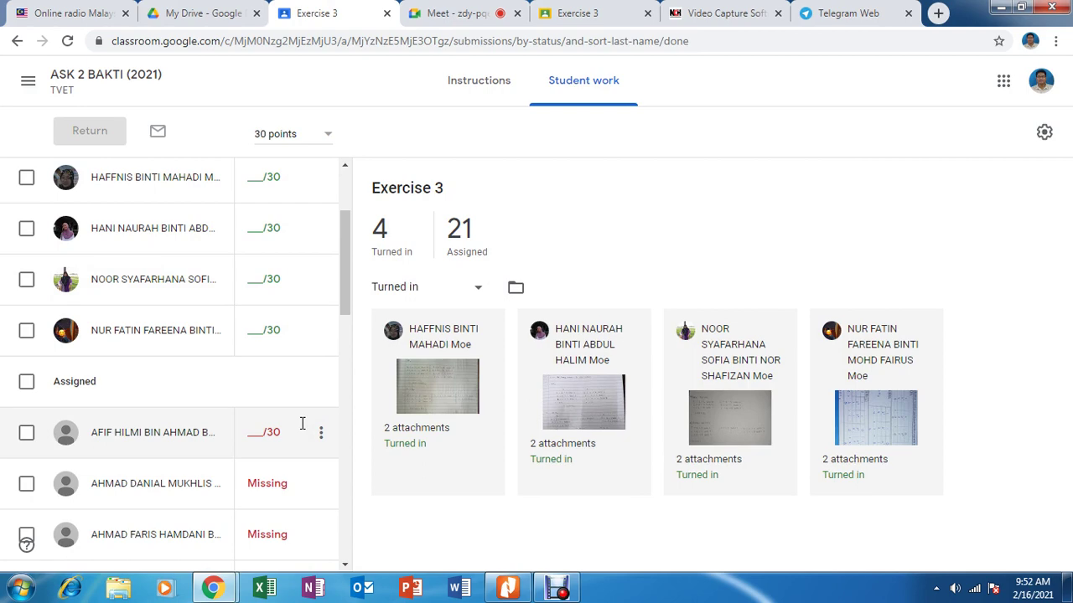
scroll(172, 450, down, 2)
scroll(173, 450, down, 4)
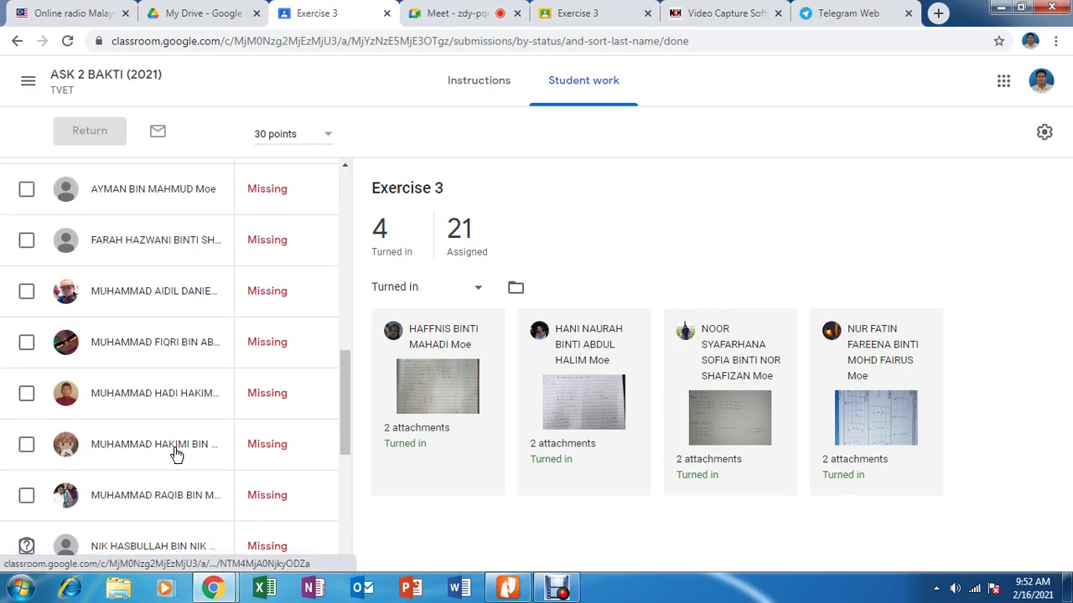
scroll(173, 445, up, 5)
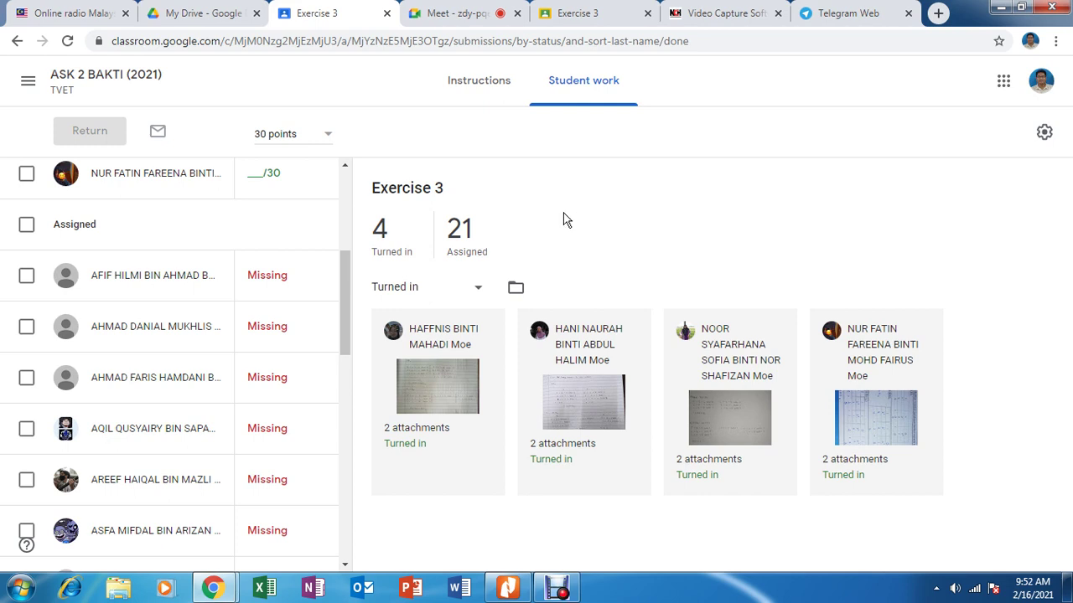
- Glance at the already open Exercise 3 submission and return to the start of the Exercise 3 student list
click(737, 13)
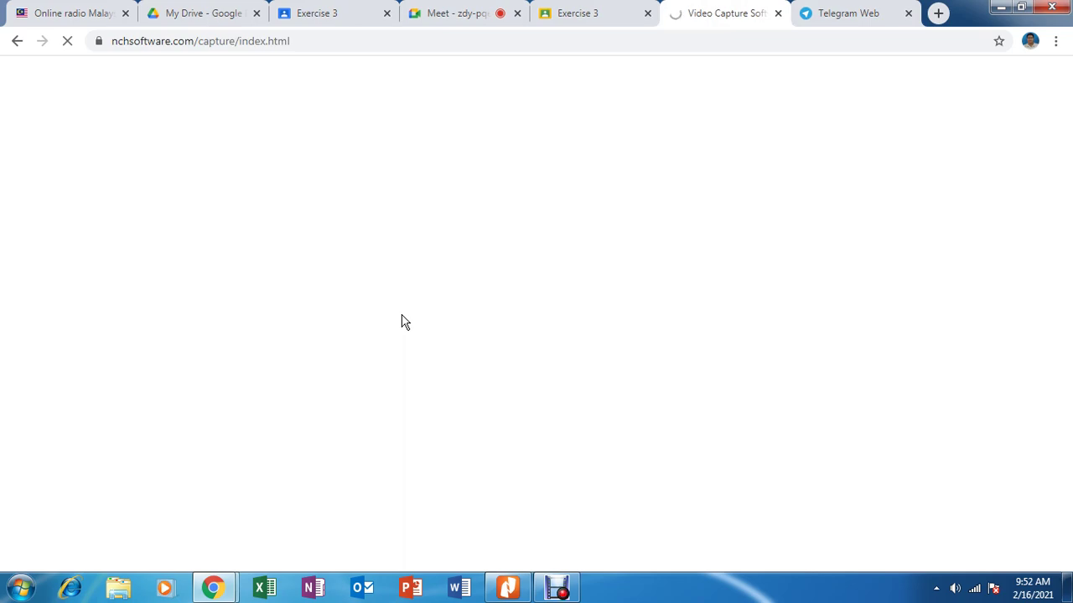
click(604, 12)
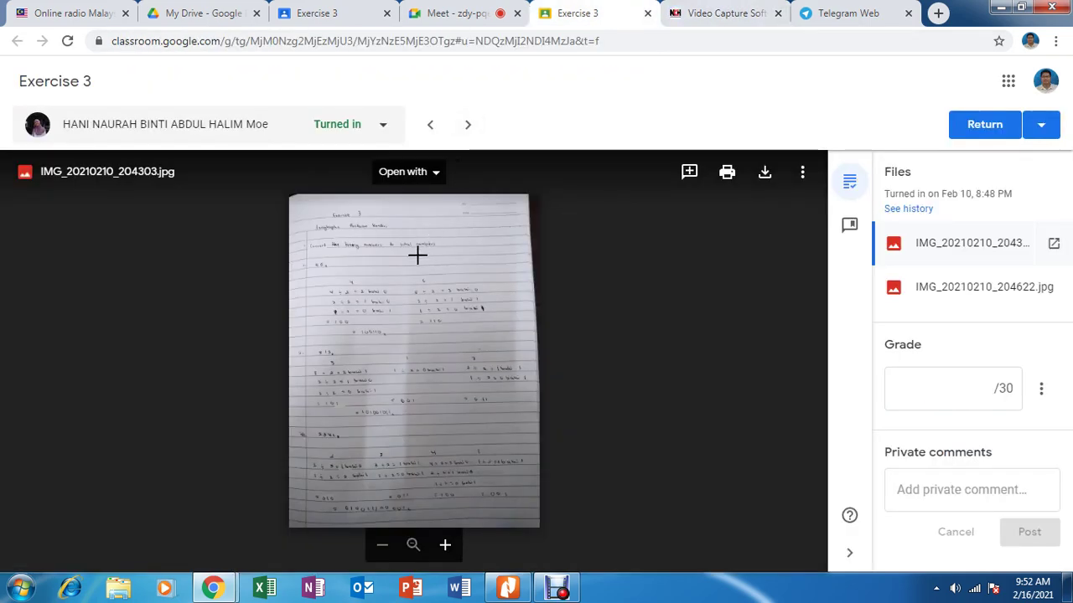
click(328, 15)
scroll(239, 390, up, 4)
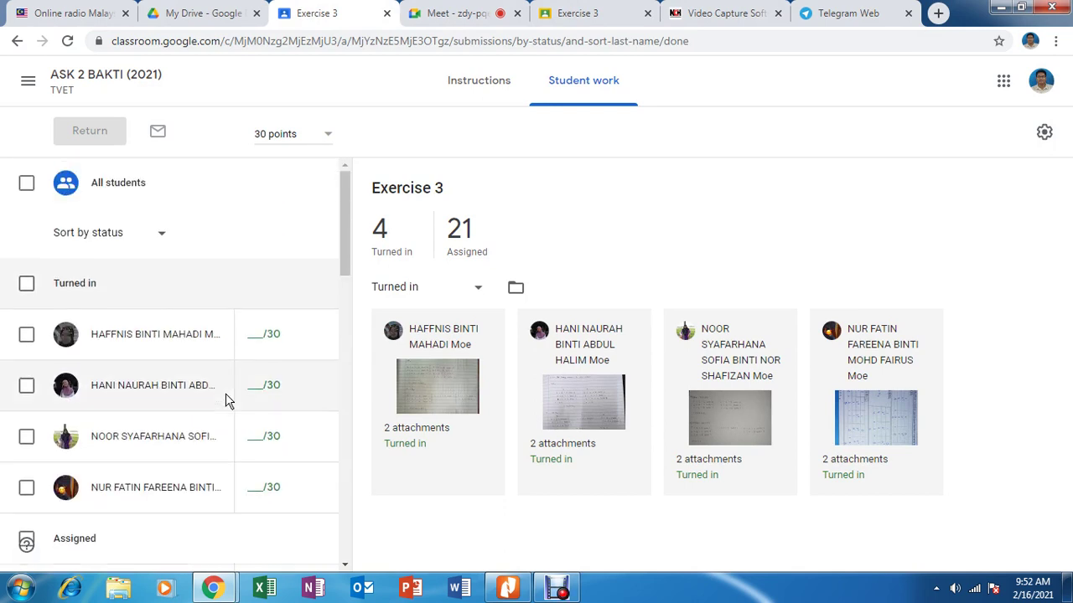
mouse_move(333, 387)
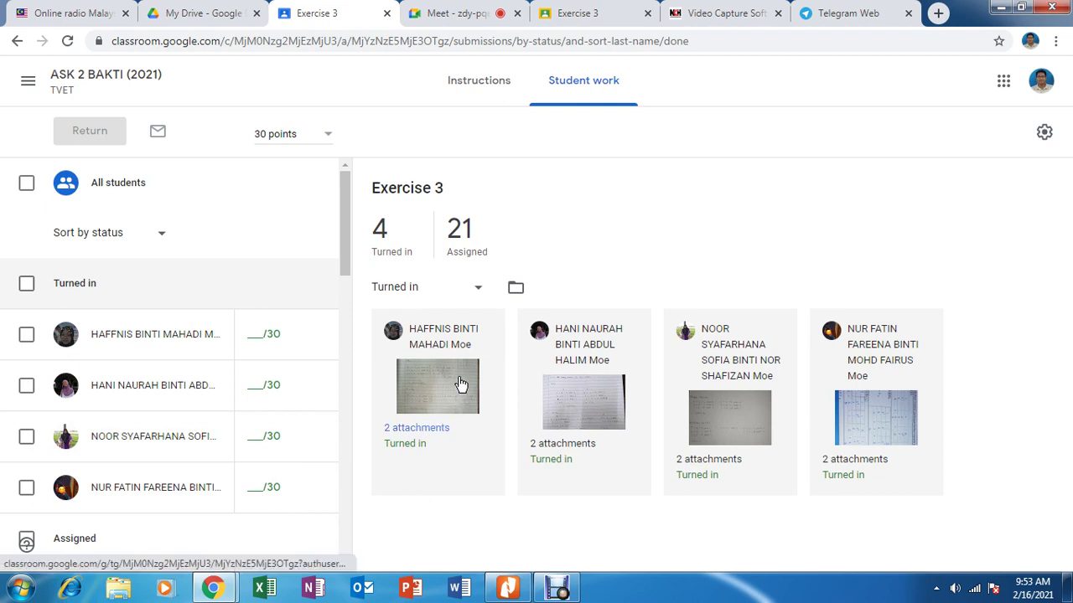
- Check the Exercise 3 instructions and return to the student work overview for all students
click(467, 84)
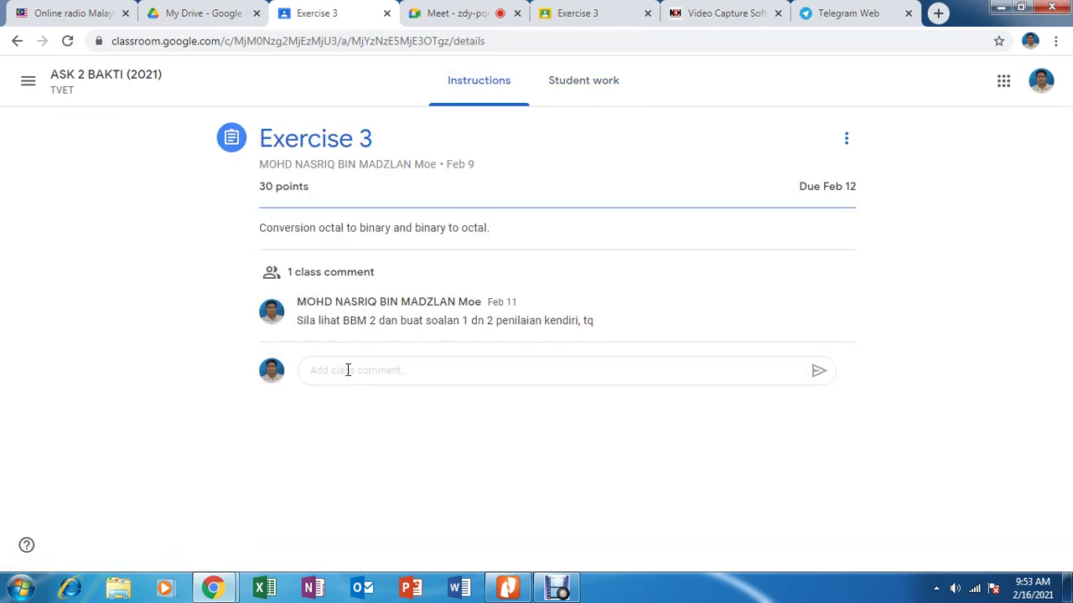
click(570, 88)
scroll(400, 500, down, 2)
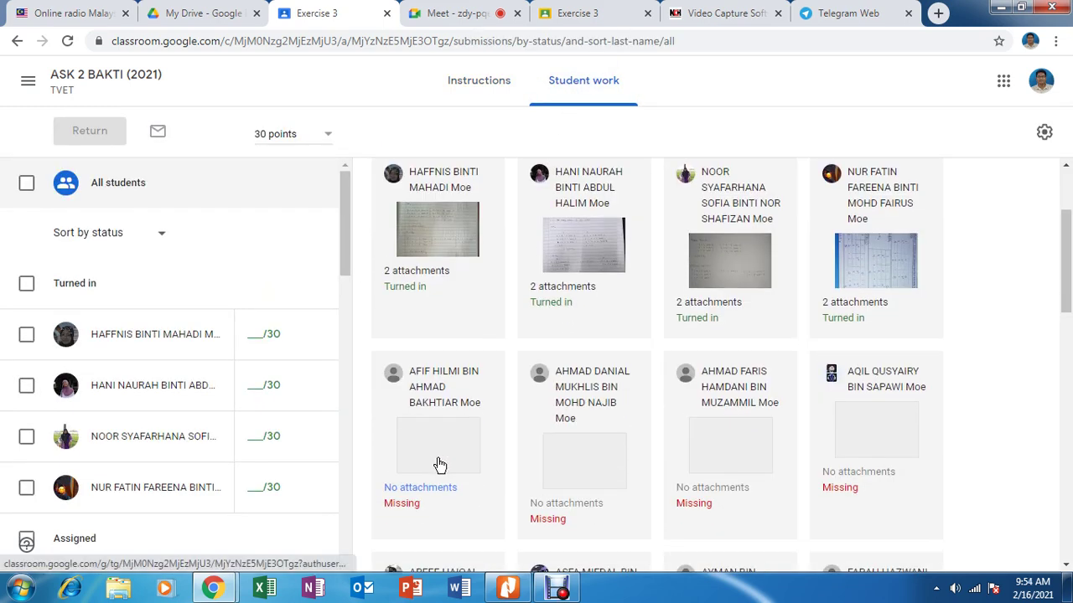
- Bring up the first student's turned-in Exercise 3 submission in the grading view that is already open
click(426, 230)
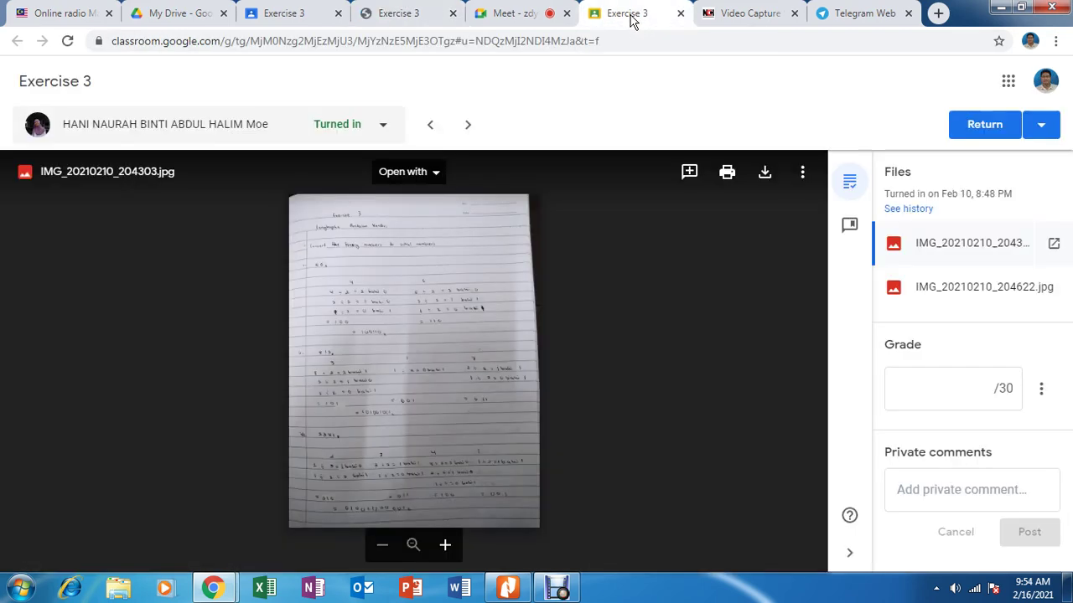
click(453, 15)
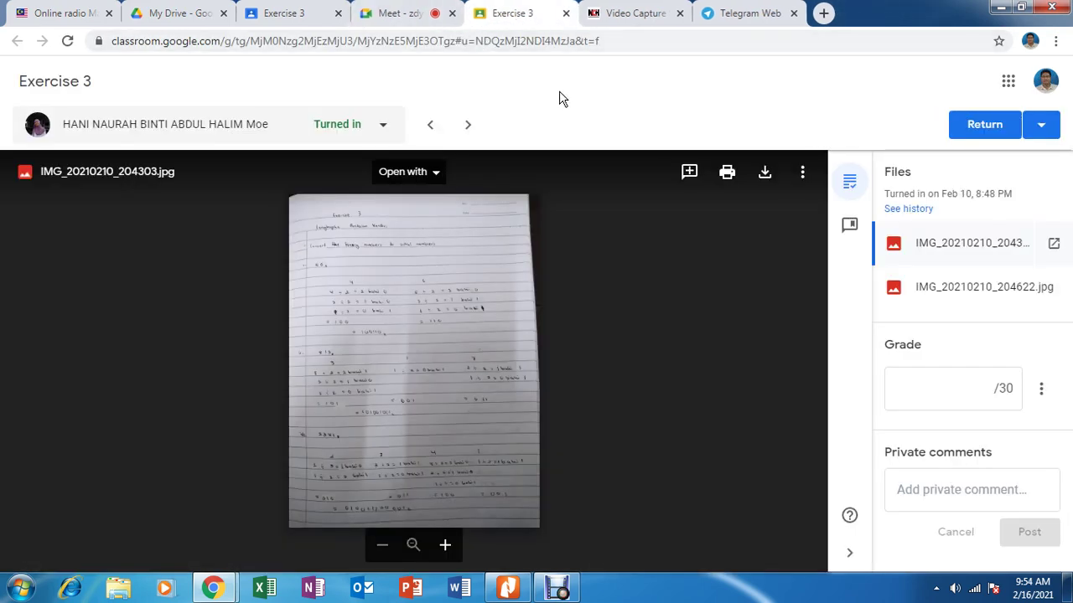
click(428, 127)
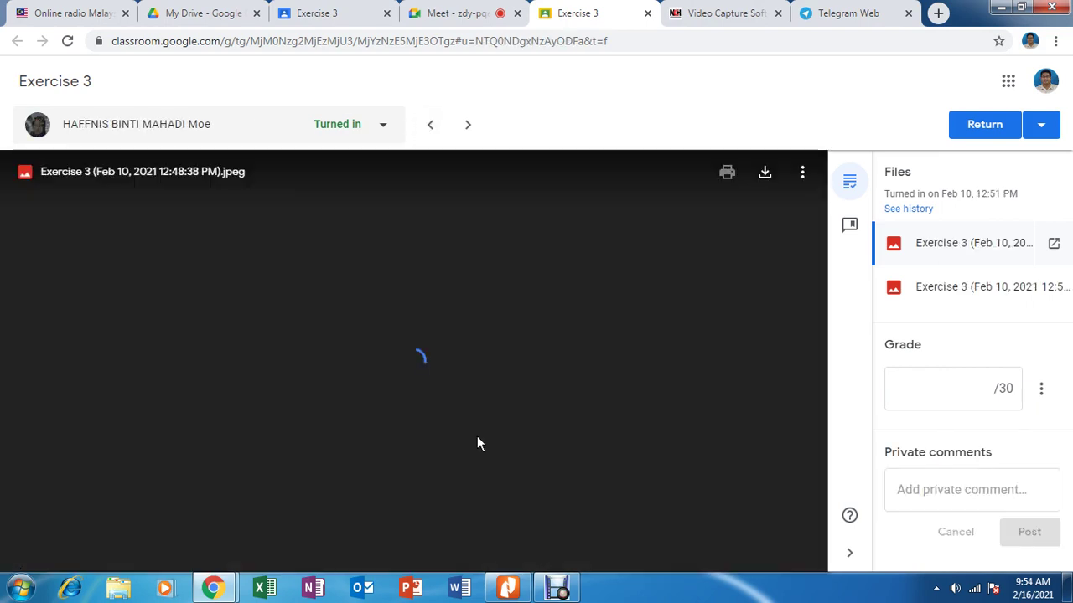
- Enlarge the student's first image and examine the octal-to-binary working for 48
scroll(420, 396, up, 5)
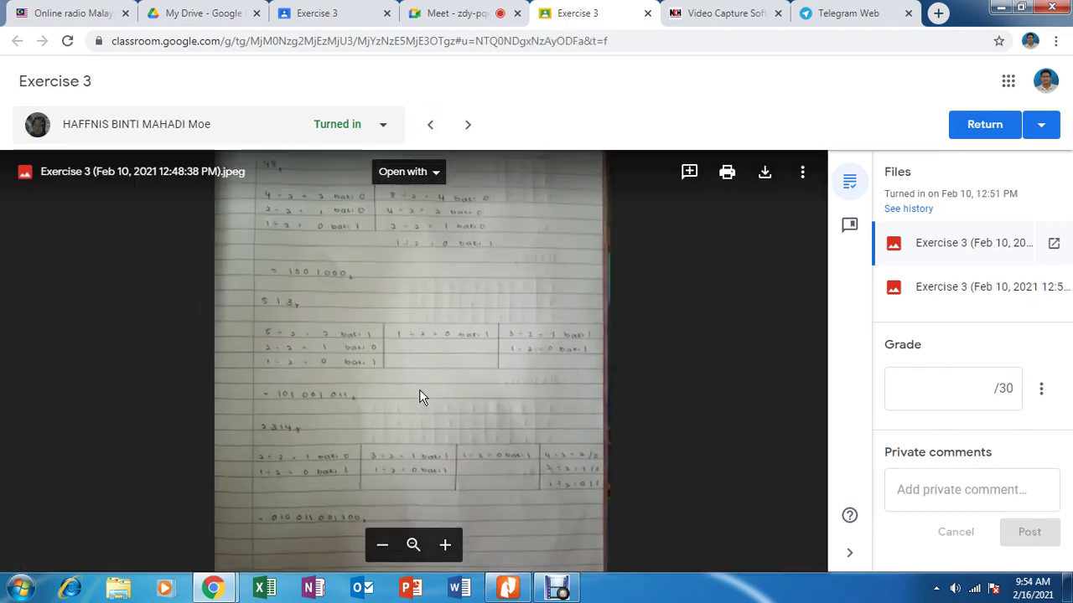
scroll(444, 372, down, 5)
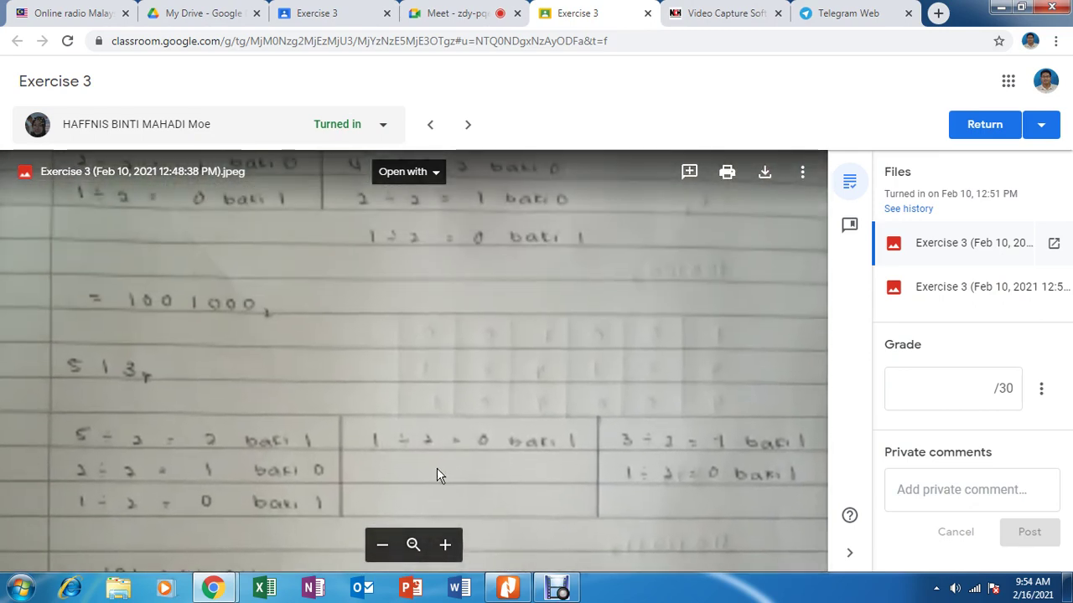
scroll(412, 390, up, 3)
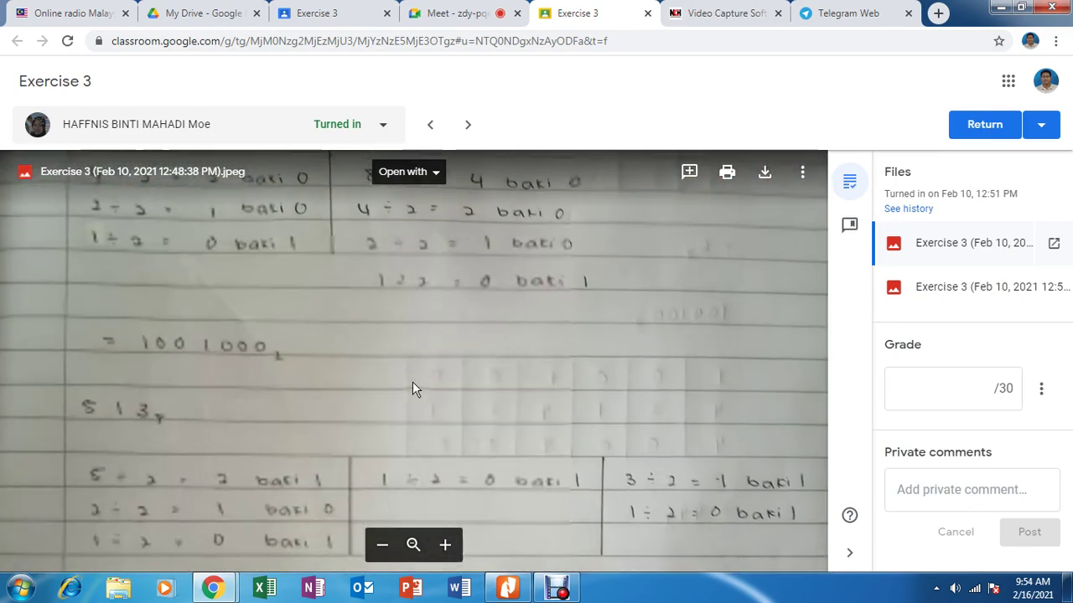
scroll(436, 385, up, 1)
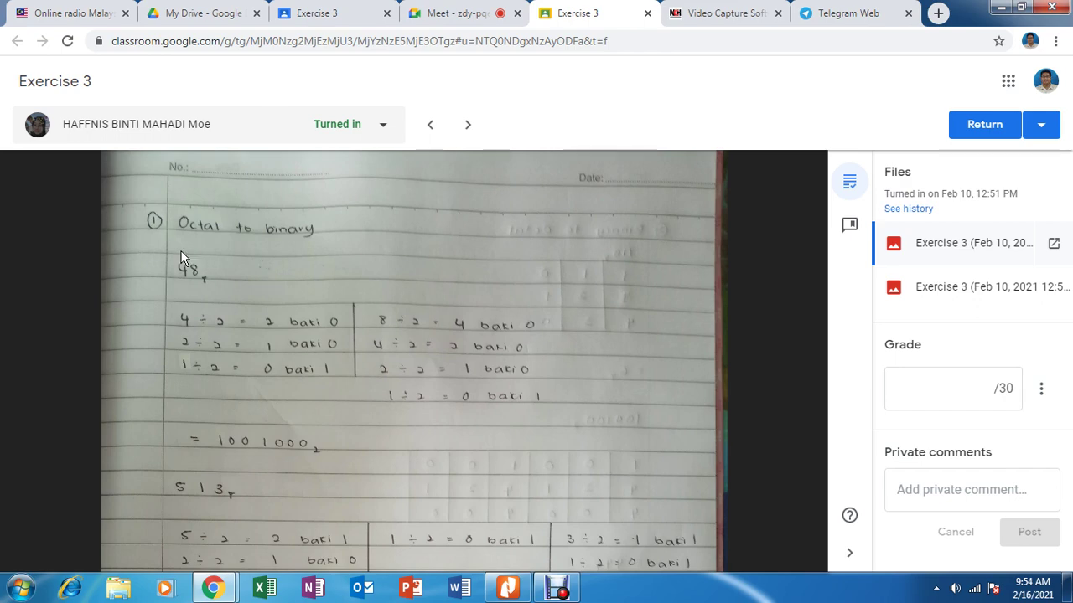
mouse_move(240, 255)
scroll(414, 399, down, 3)
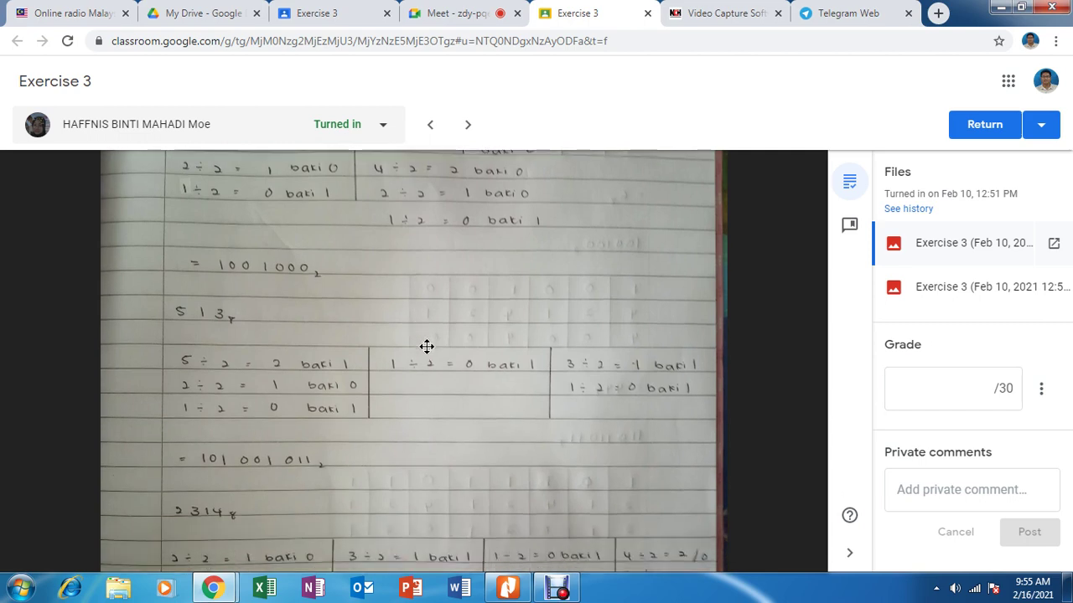
drag(359, 305, 209, 411)
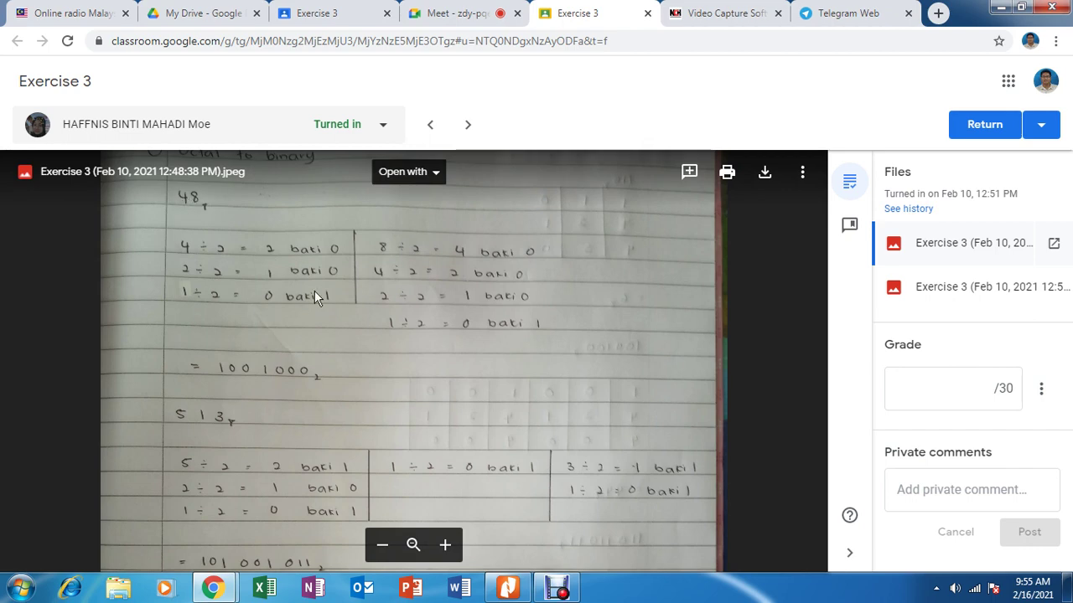
drag(314, 290, 324, 366)
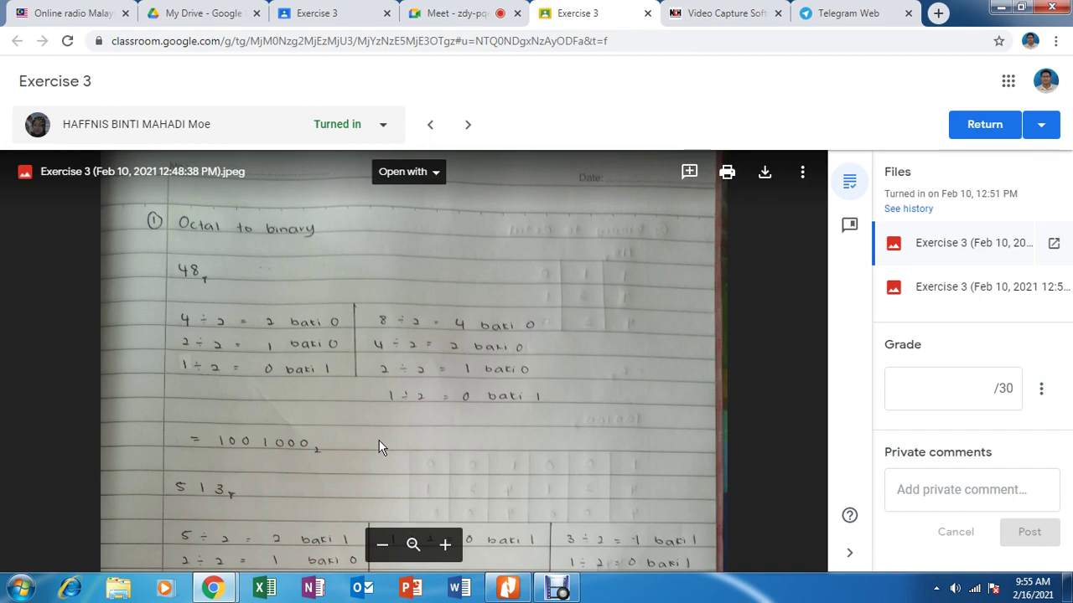
- Examine the octal-to-binary working for 513 and 2314 on the same image
scroll(478, 347, down, 5)
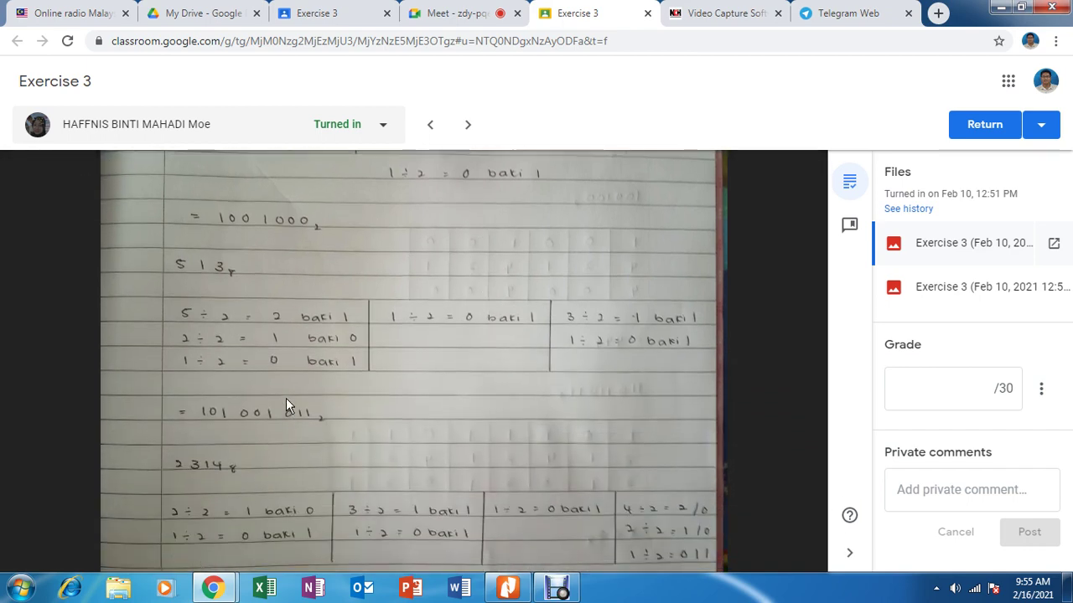
scroll(402, 388, up, 2)
scroll(401, 365, down, 1)
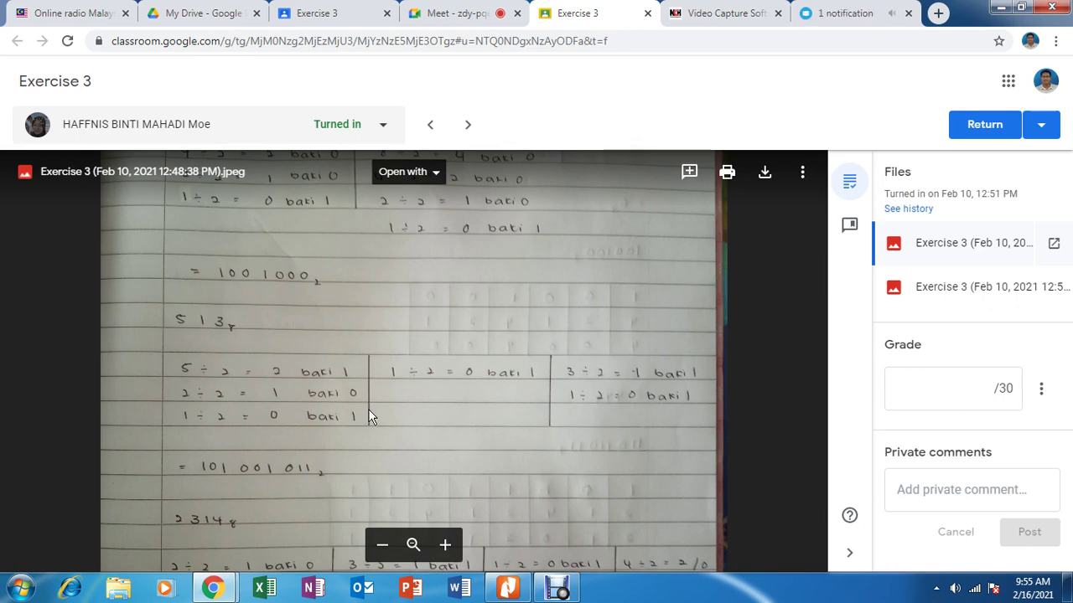
scroll(434, 403, down, 3)
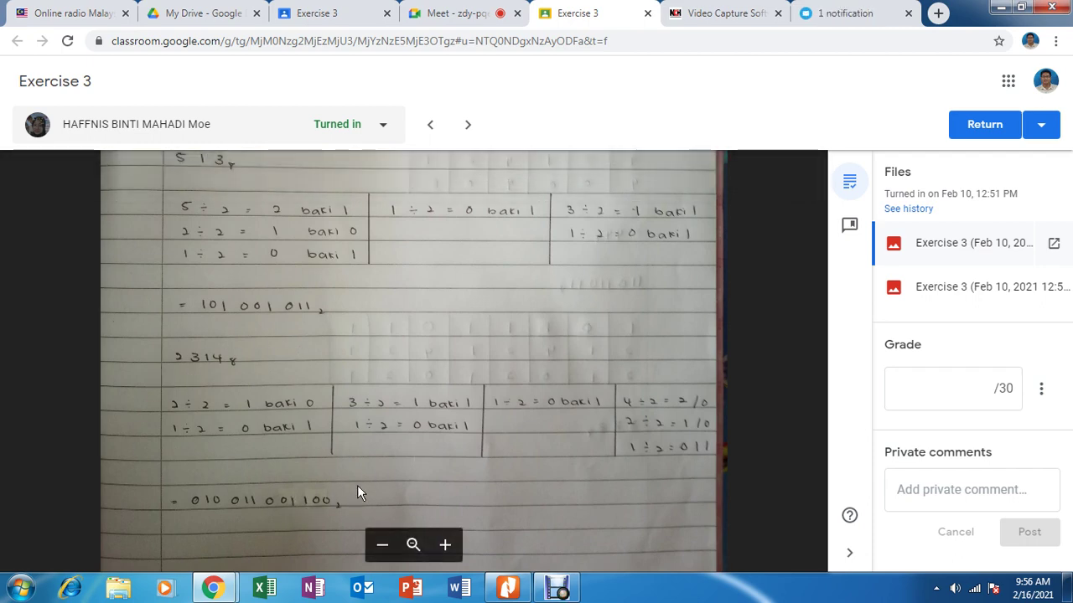
scroll(407, 335, down, 1)
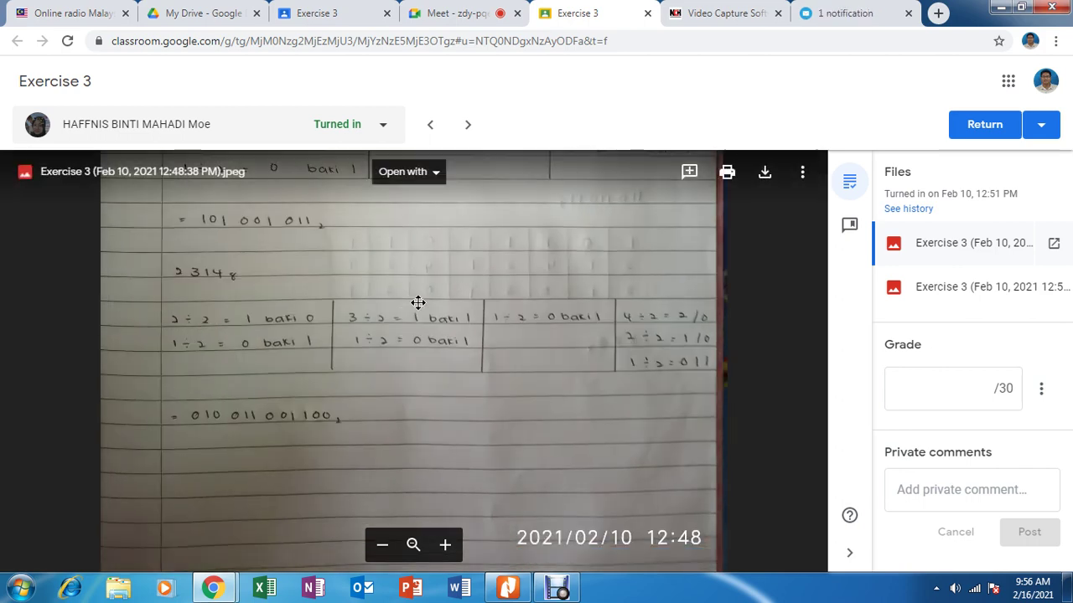
drag(367, 364, 357, 467)
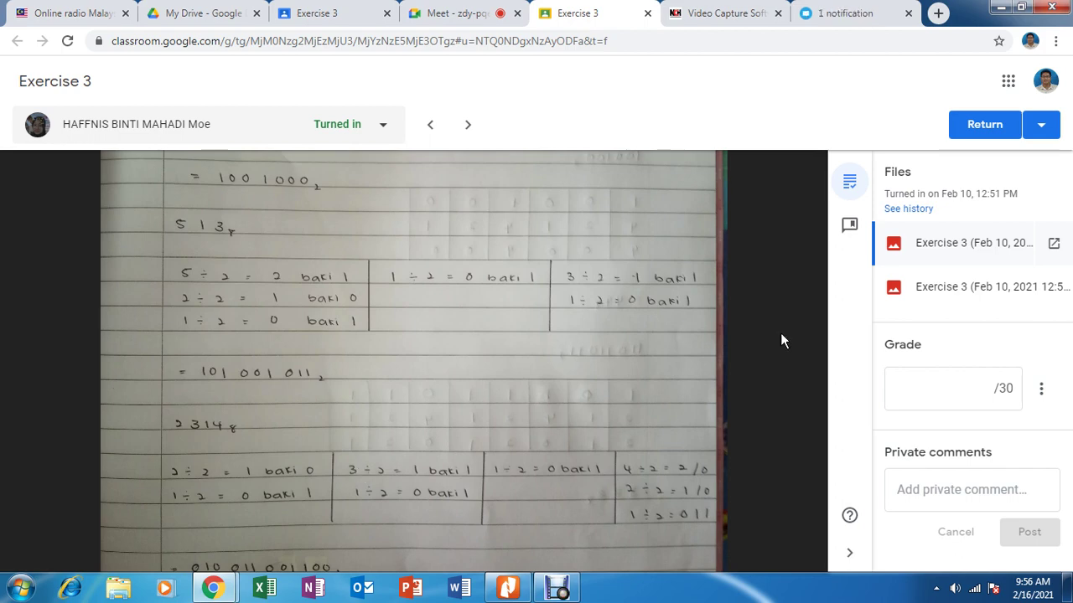
- Open the student's second image, enlarge it and examine the binary-to-octal answers for 110, 100100 and 11011011
click(972, 291)
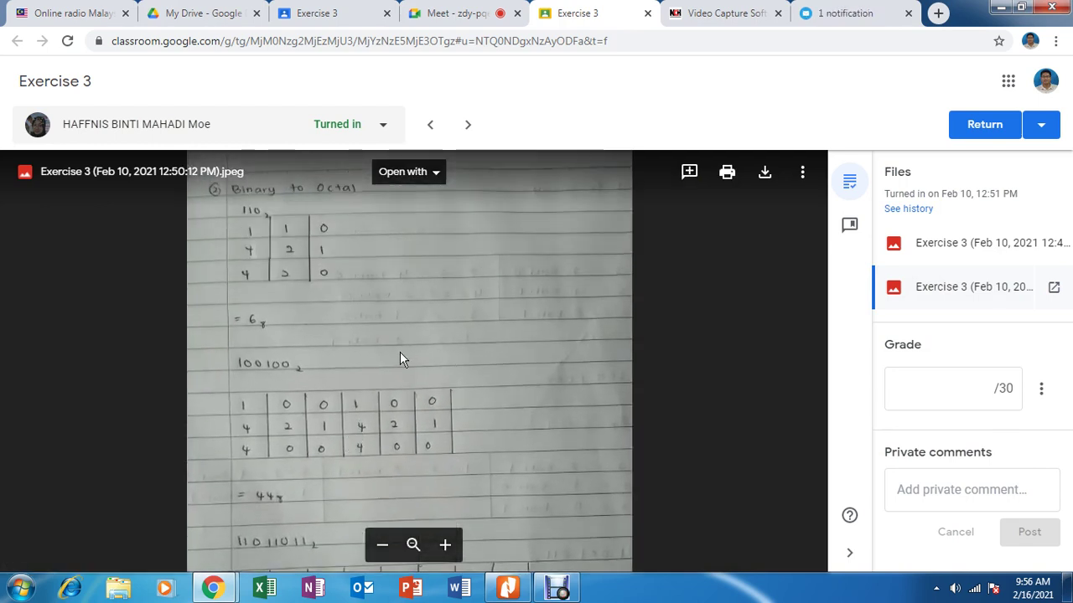
scroll(401, 355, up, 2)
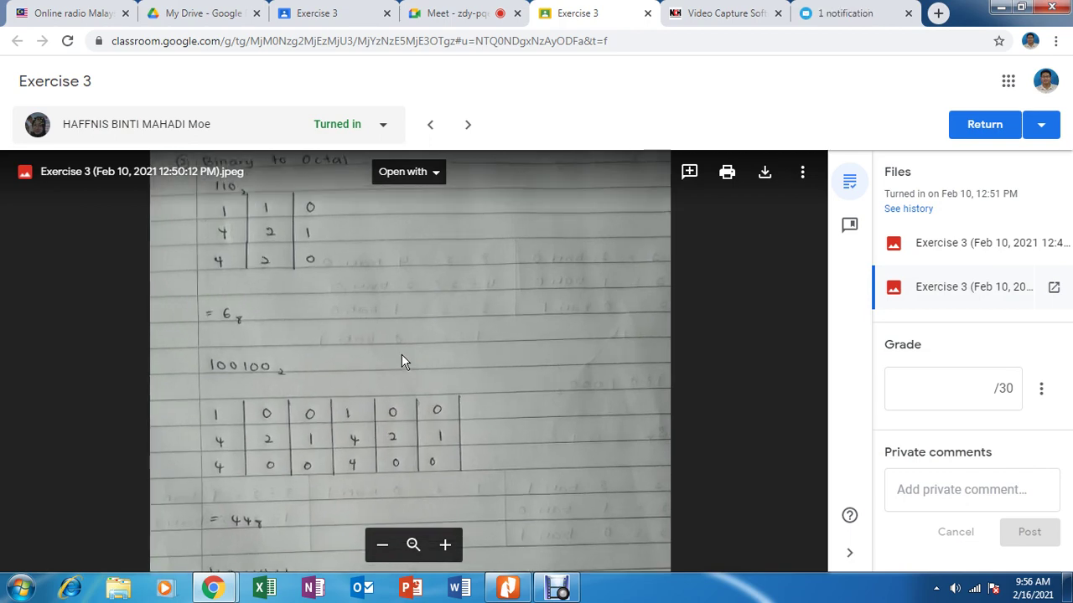
scroll(304, 319, down, 1)
scroll(304, 319, up, 3)
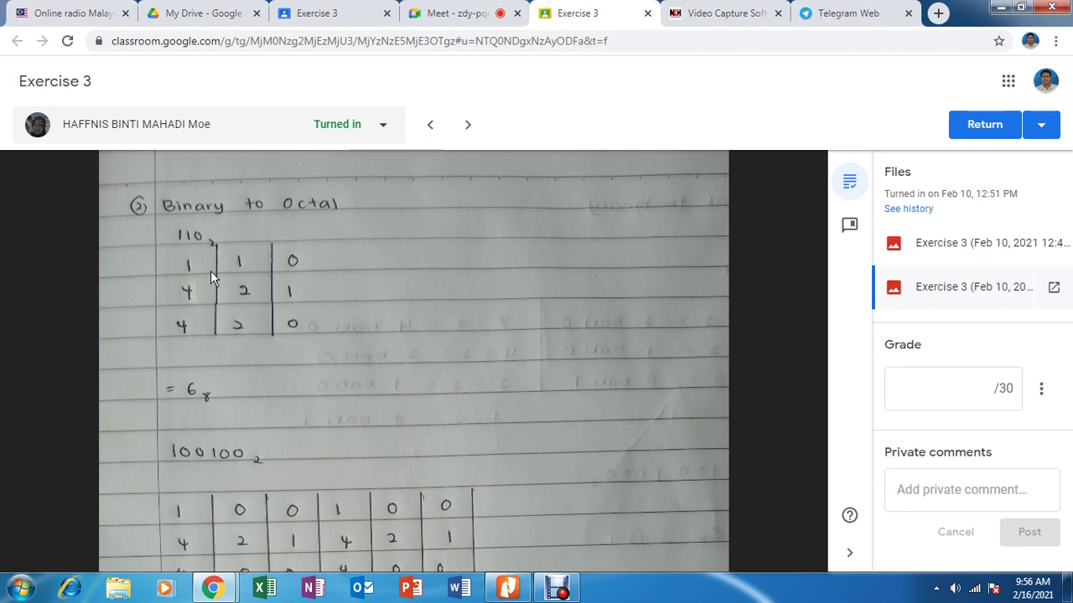
mouse_move(155, 280)
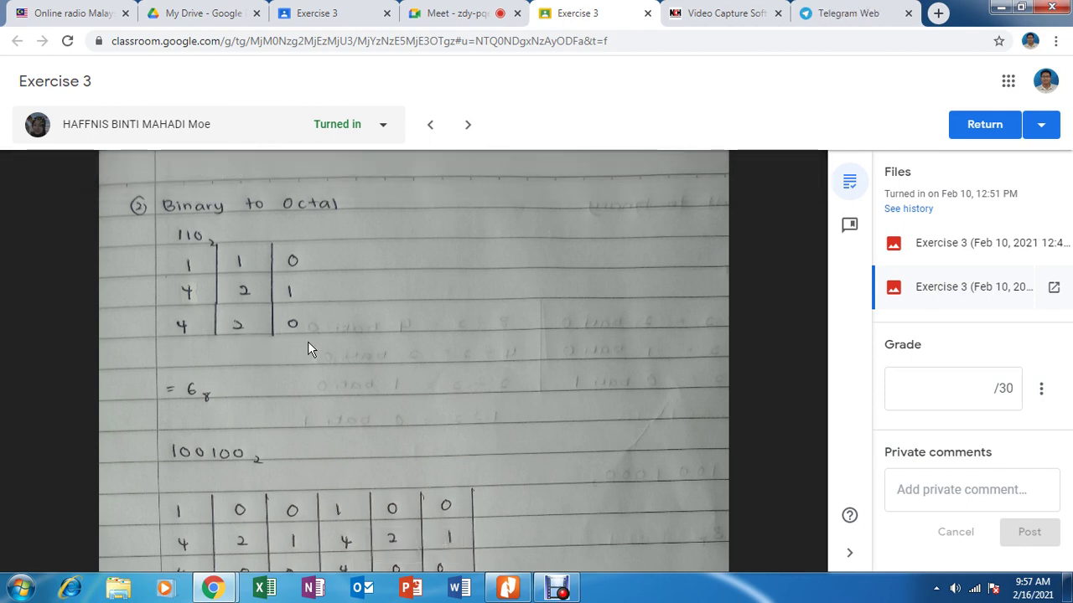
scroll(486, 297, down, 3)
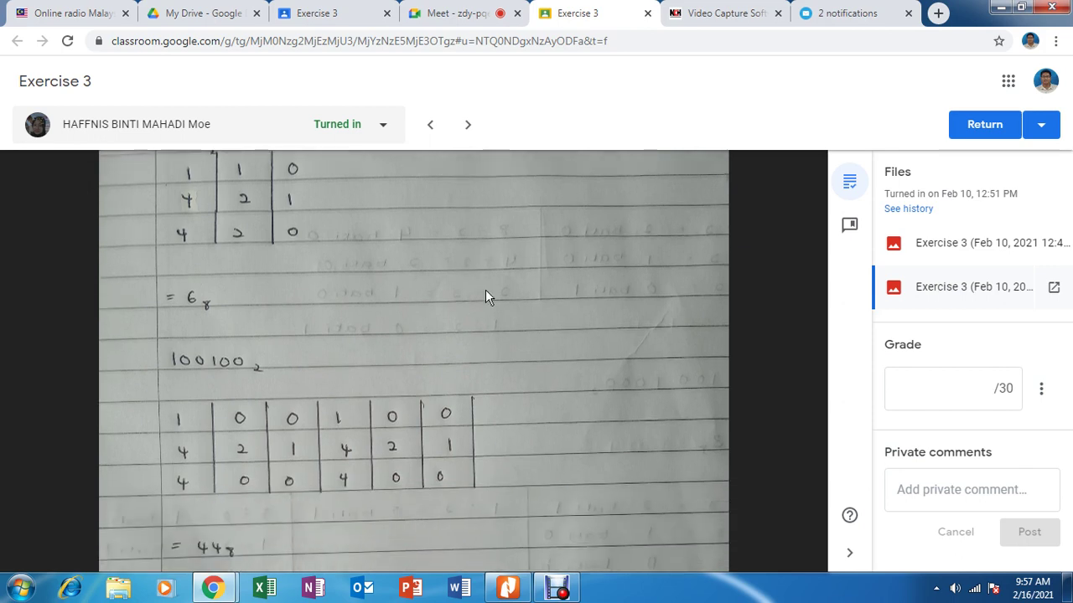
scroll(411, 402, down, 3)
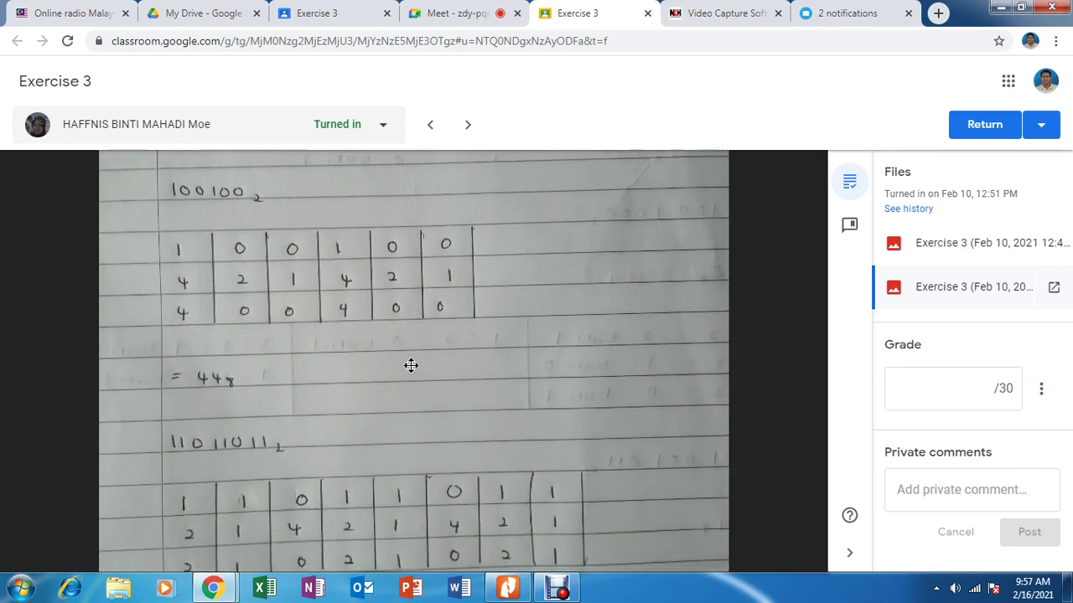
scroll(418, 339, down, 2)
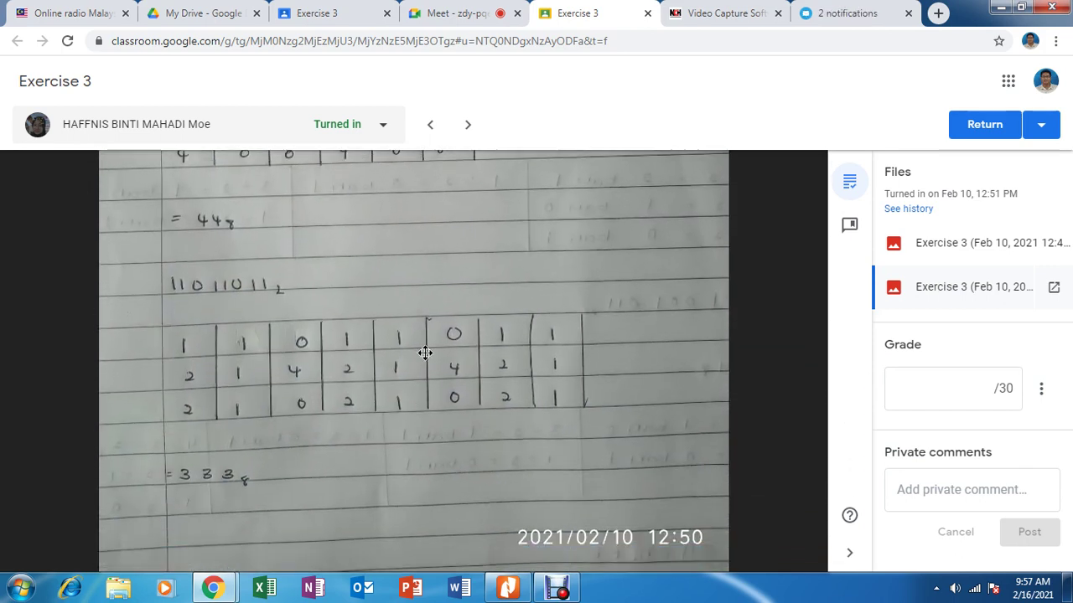
- Open the next student's Exercise 3 submission and enlarge its first image to read the answers from the beginning
click(467, 125)
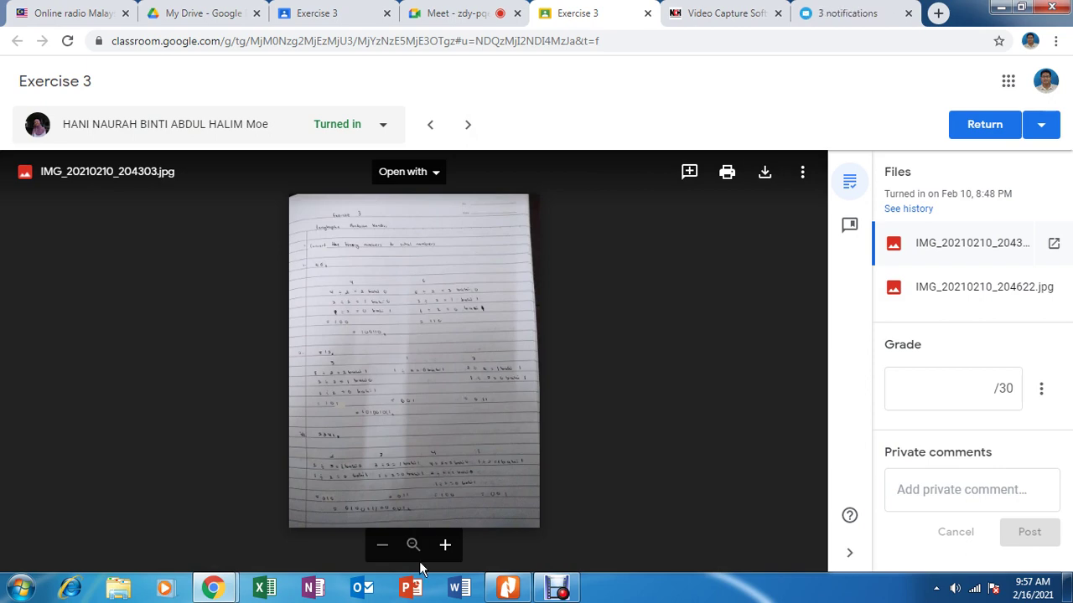
click(451, 412)
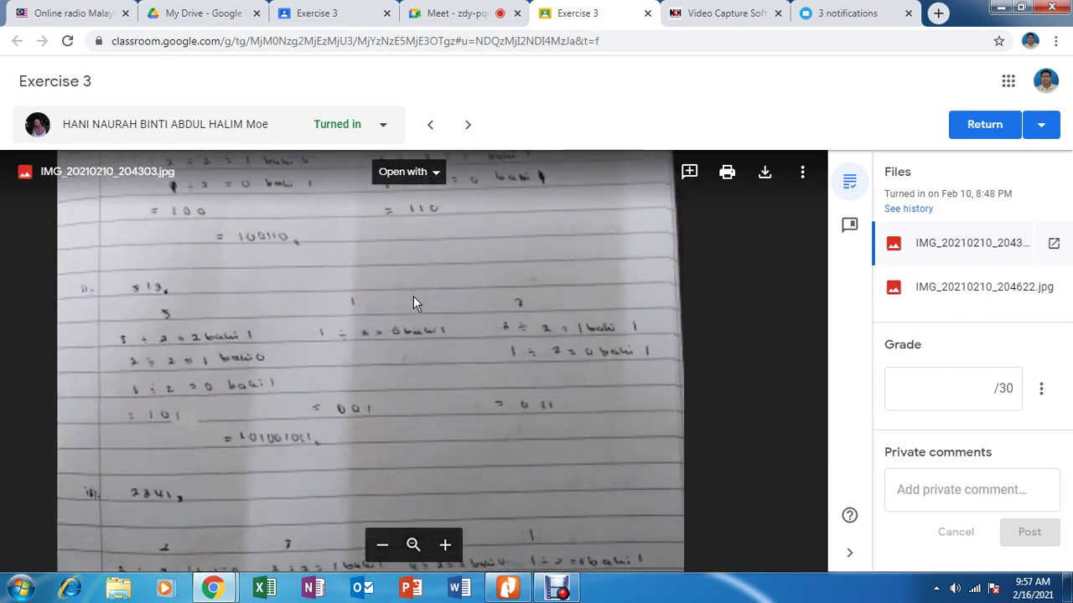
scroll(394, 314, up, 4)
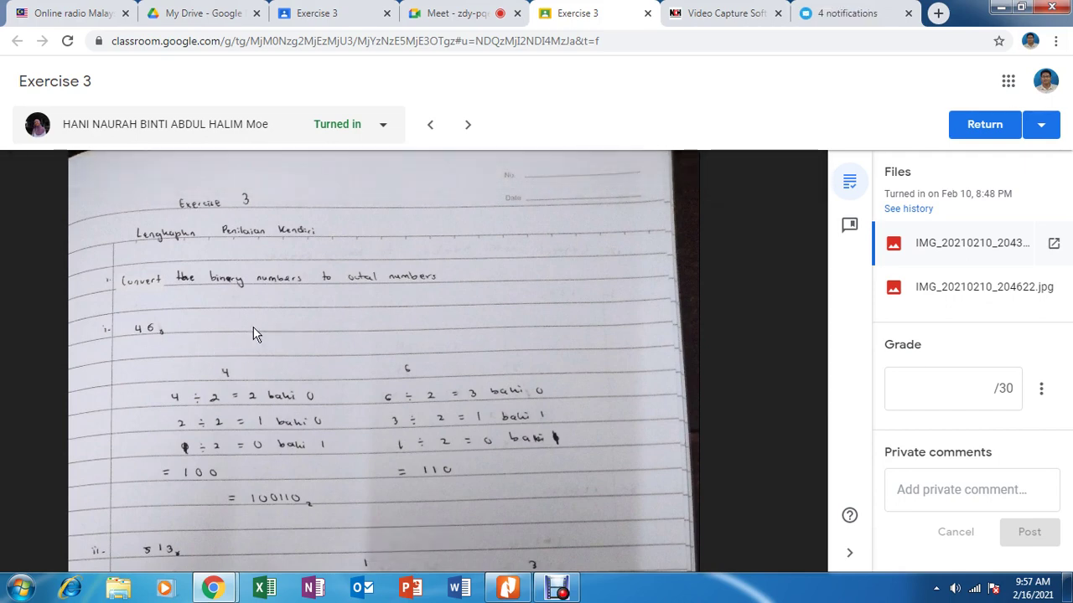
- Examine the octal-to-binary working for 46, 513 and 2341 on the student's first image, IMG_20210210_204303.jpg
scroll(253, 391, up, 1)
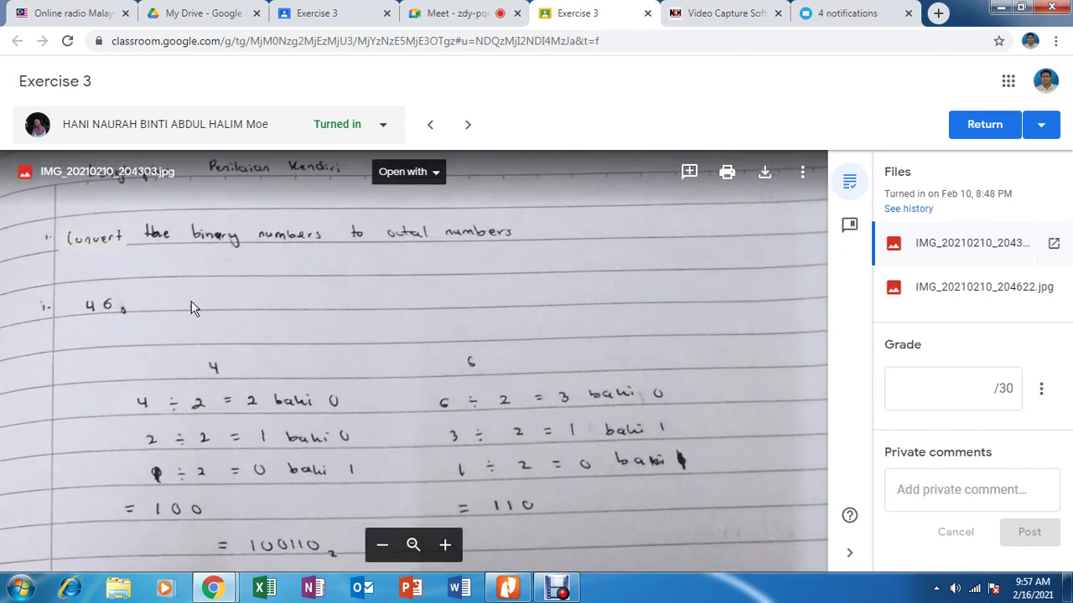
scroll(260, 410, up, 2)
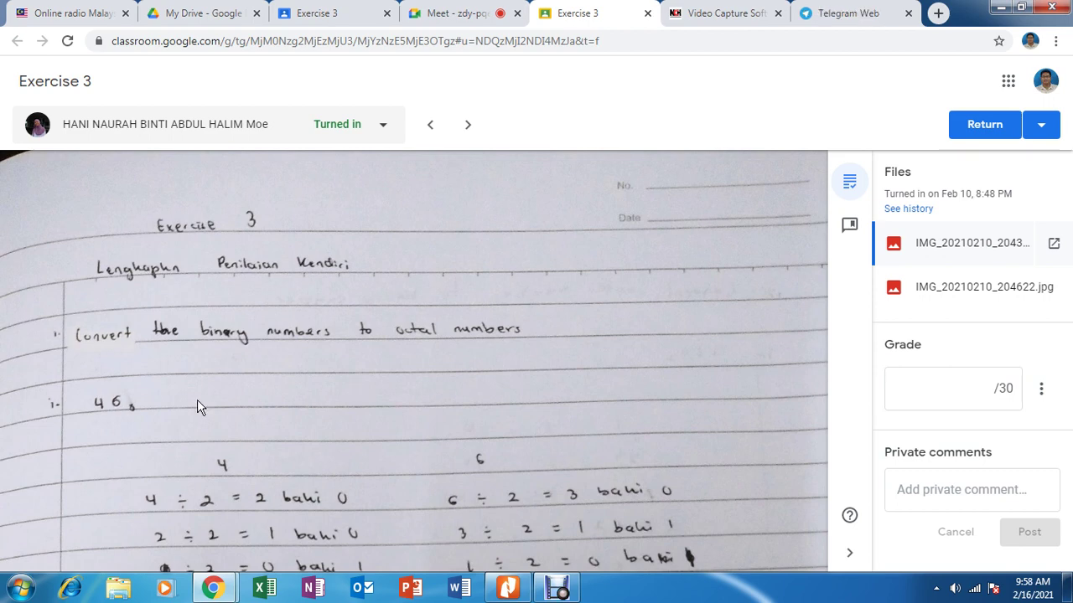
scroll(290, 419, down, 3)
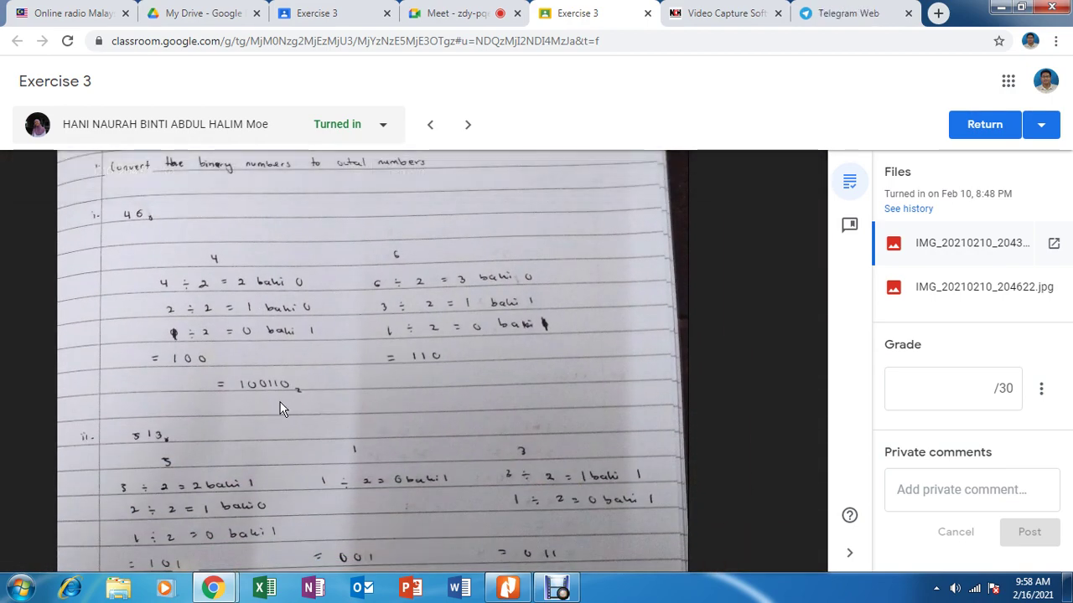
scroll(280, 407, down, 1)
scroll(301, 366, down, 3)
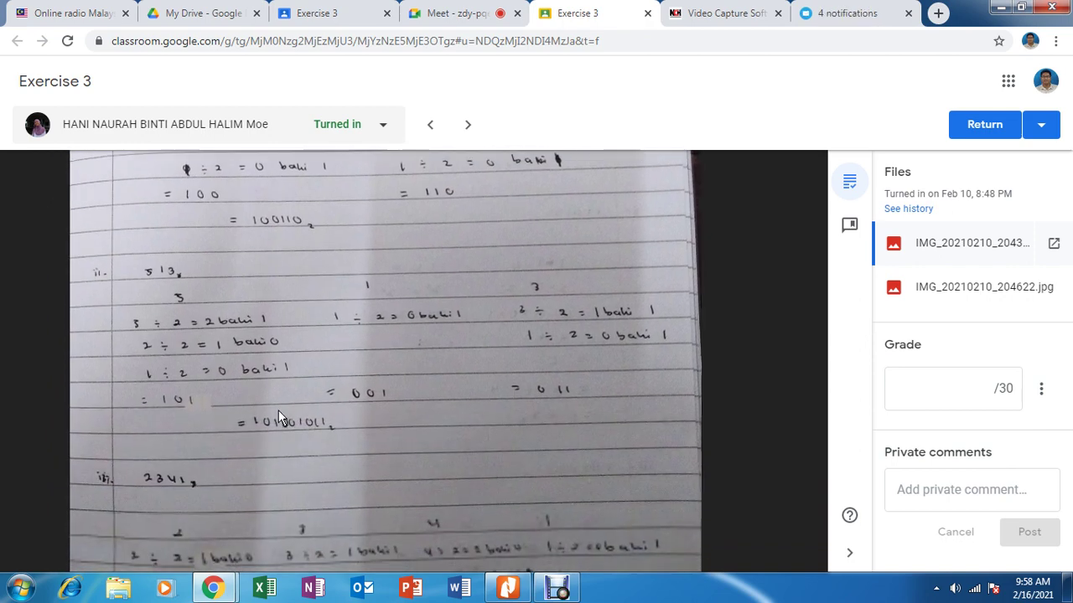
scroll(280, 410, down, 4)
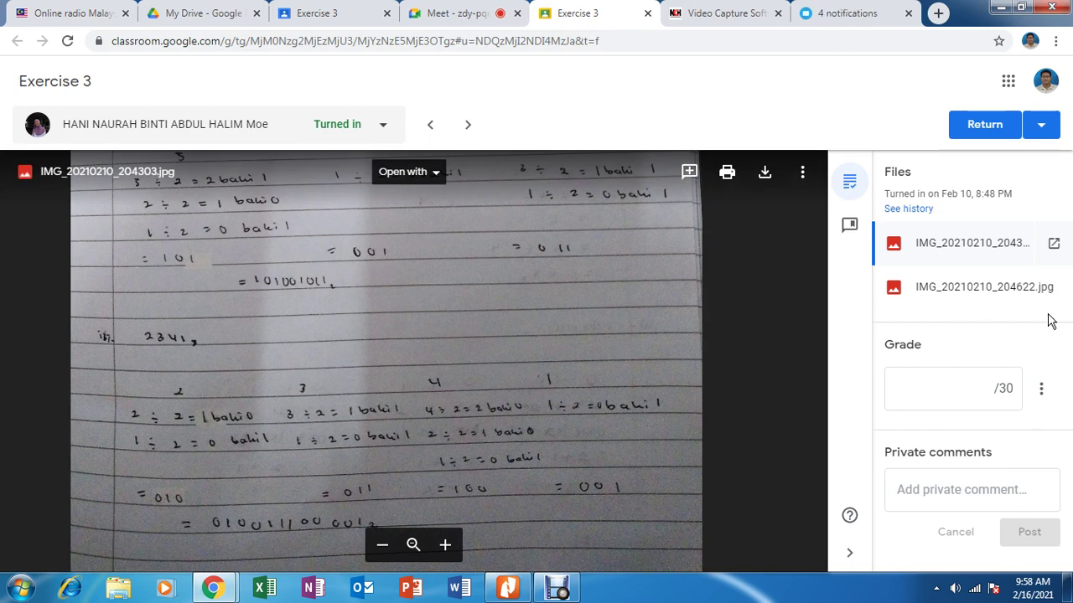
- Open the student's second image, IMG_20210210_204622.jpg, enlarge it and examine the binary-to-octal working for 110, 110100 and 11011011
click(974, 288)
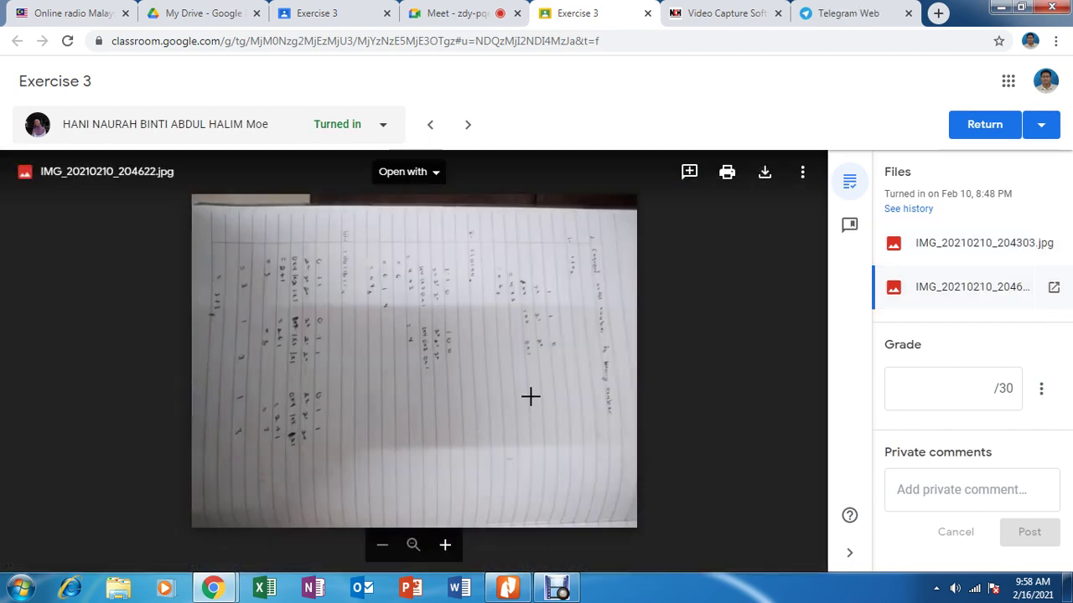
click(545, 389)
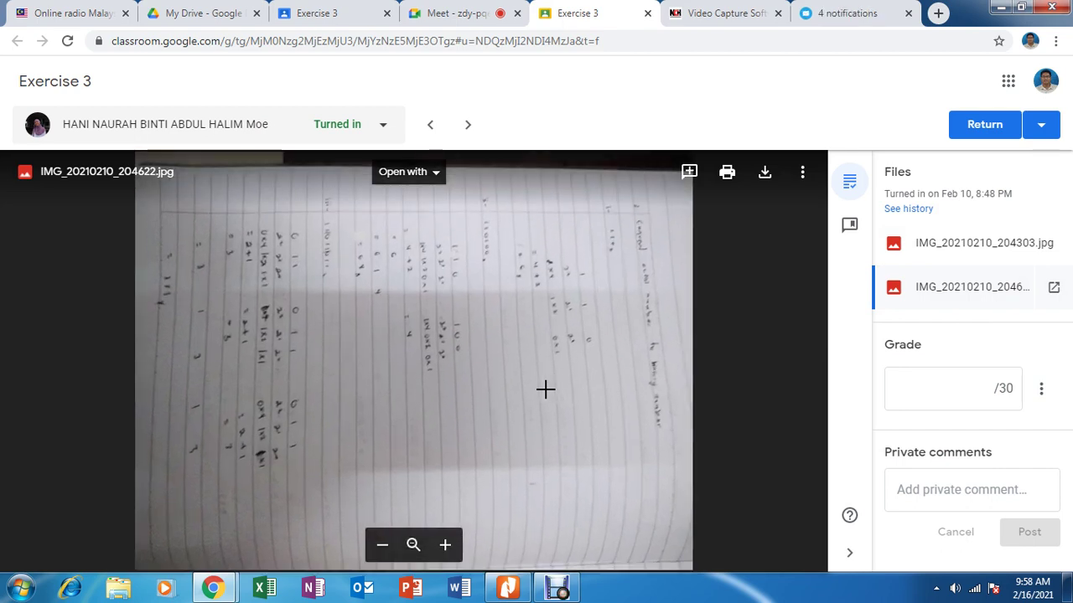
scroll(382, 326, up, 1)
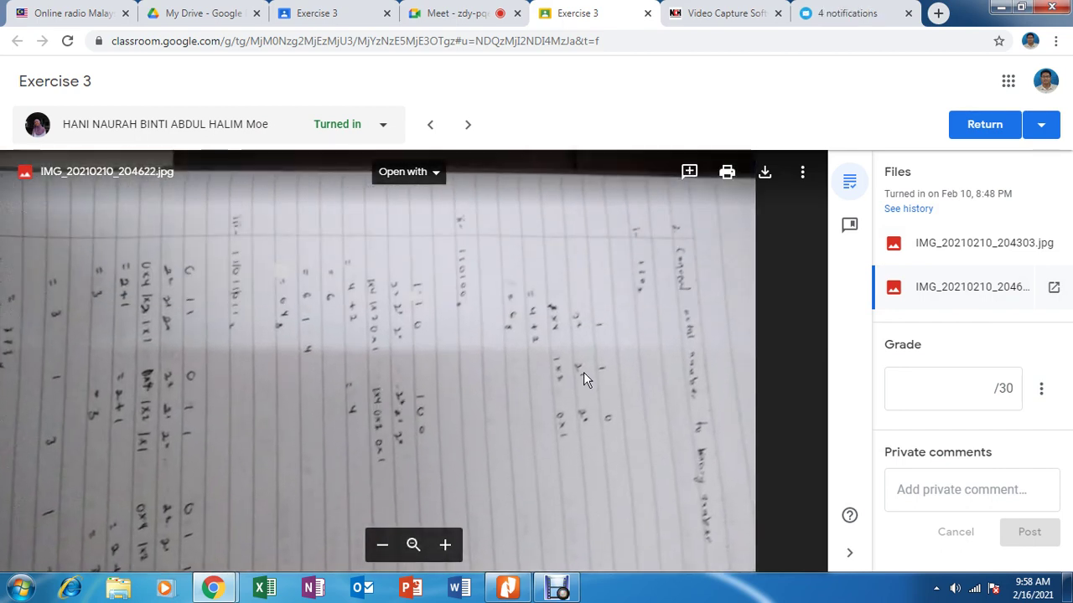
click(510, 417)
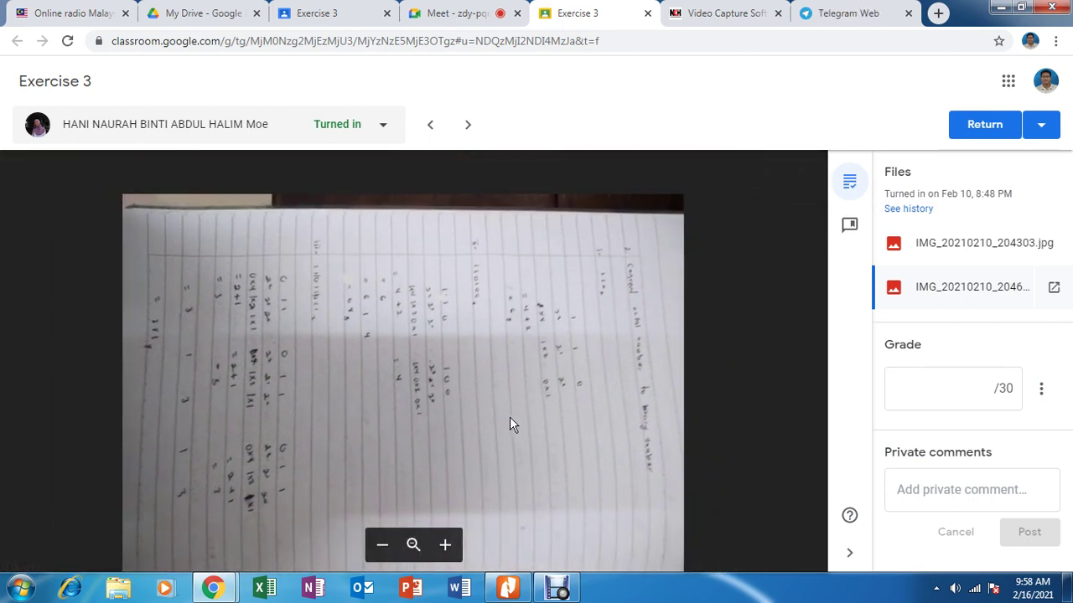
click(458, 423)
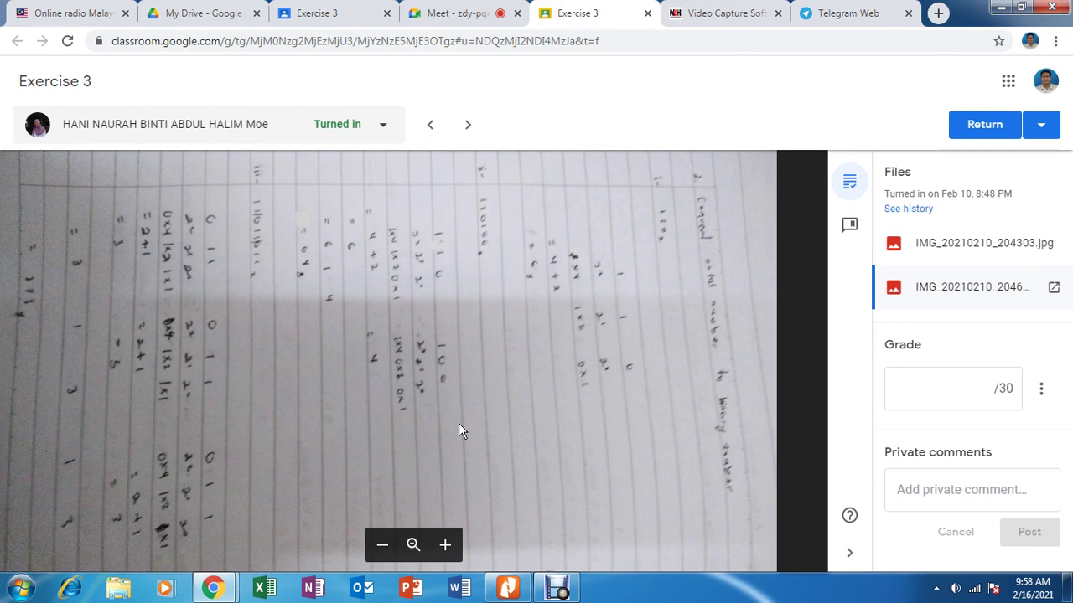
mouse_move(564, 457)
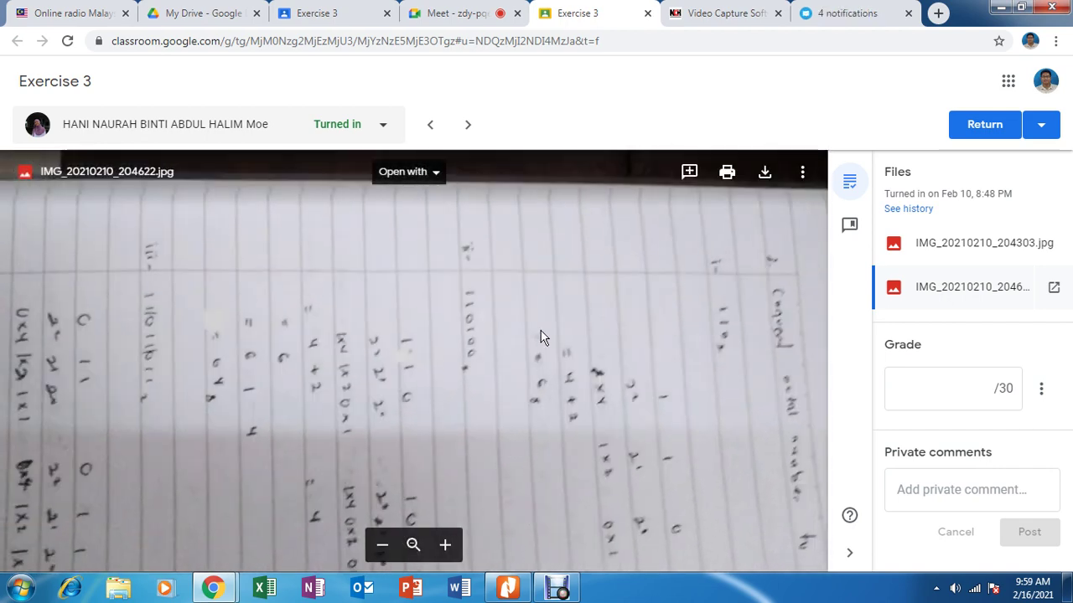
drag(436, 336, 638, 226)
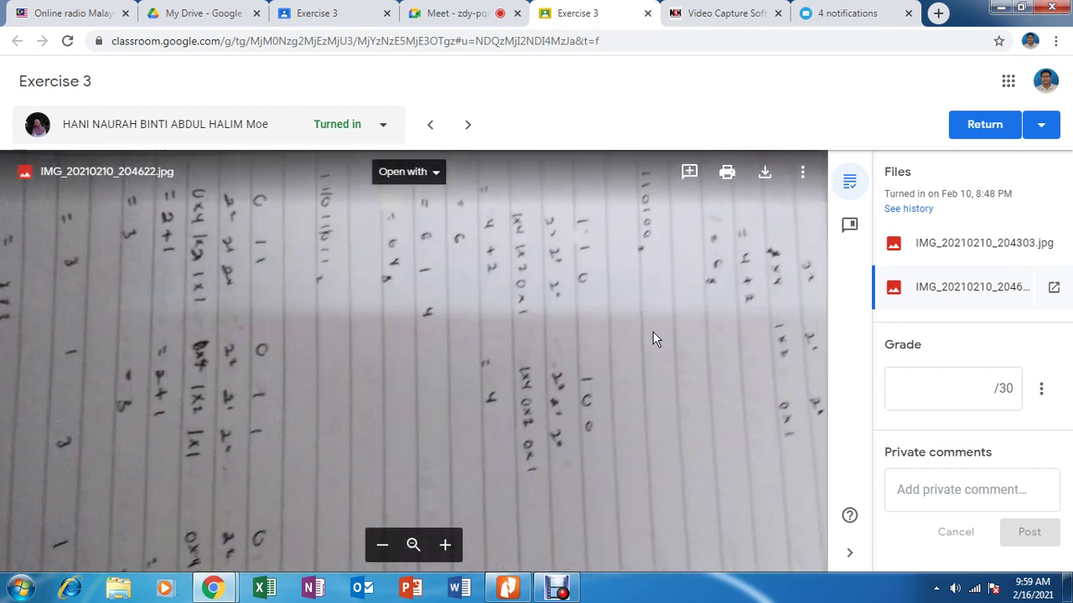
- Skip the students with missing work and open the next Exercise 3 submission marked Turned in from the student list
click(471, 124)
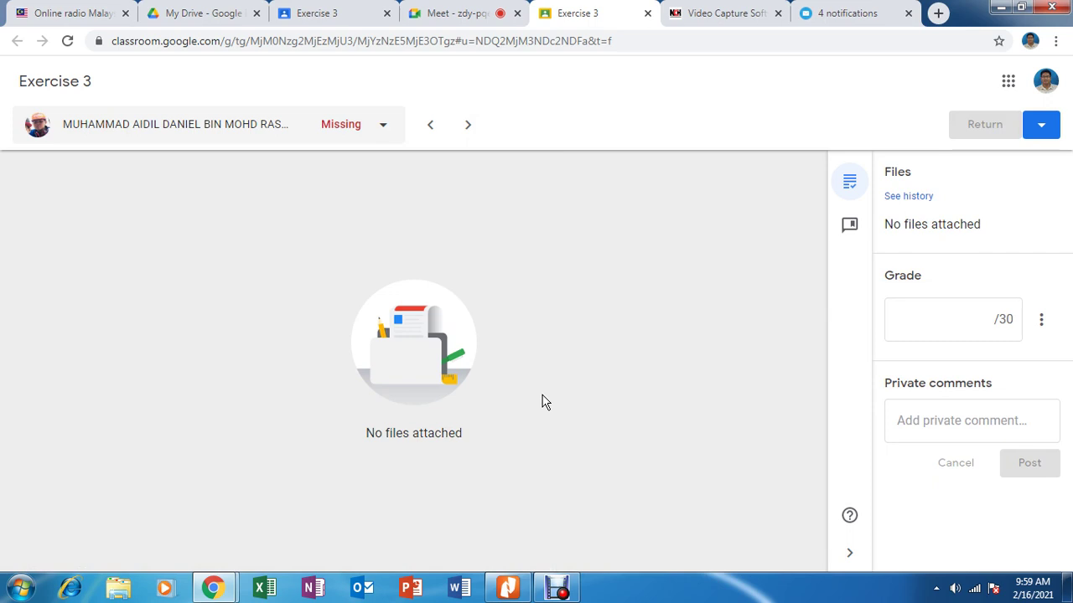
click(466, 127)
click(383, 126)
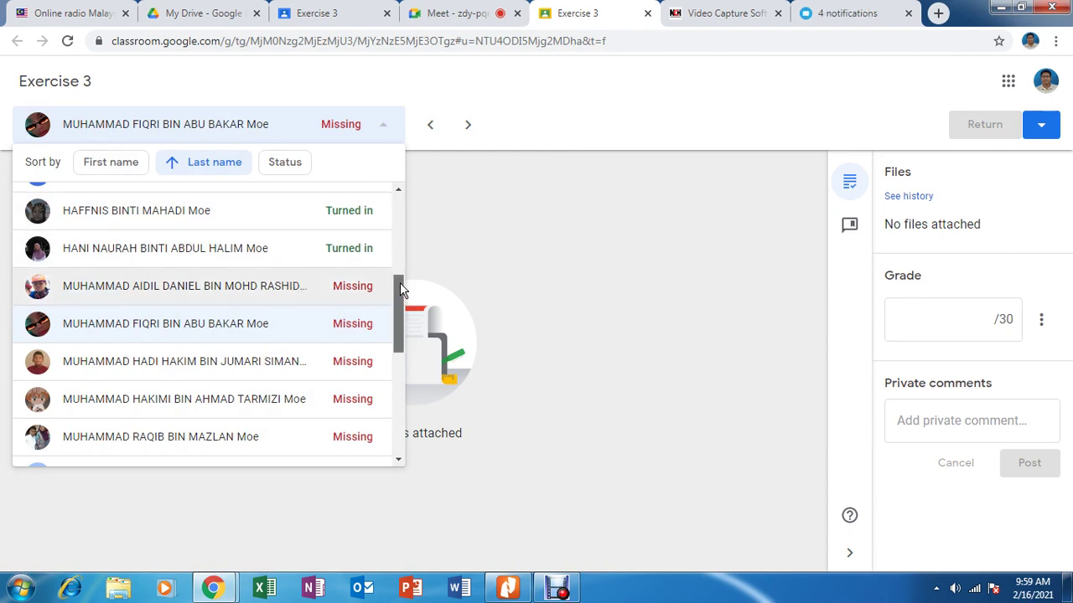
drag(399, 282, 399, 381)
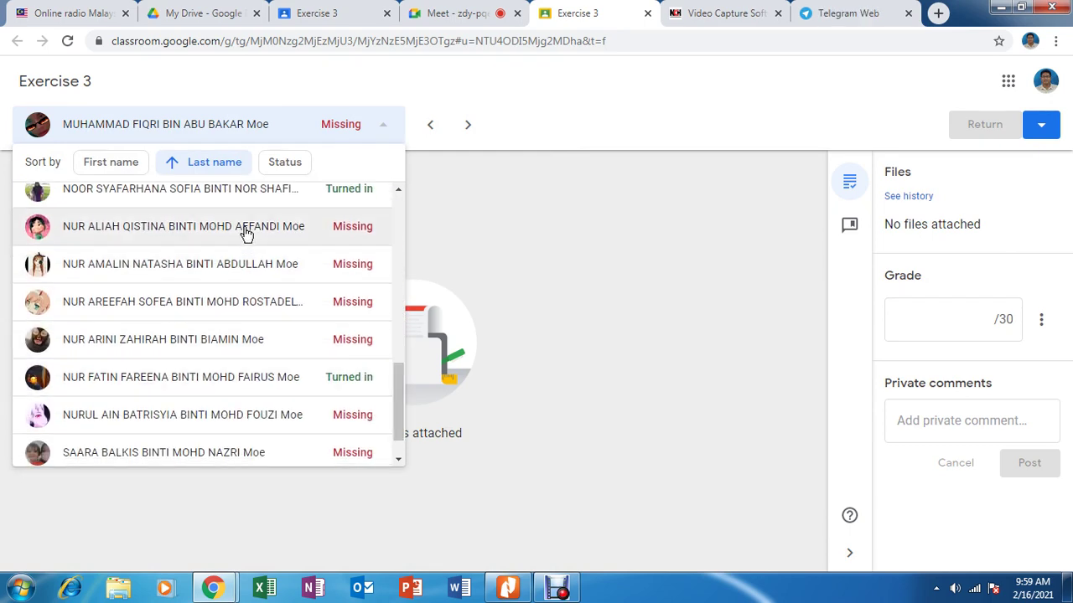
click(198, 196)
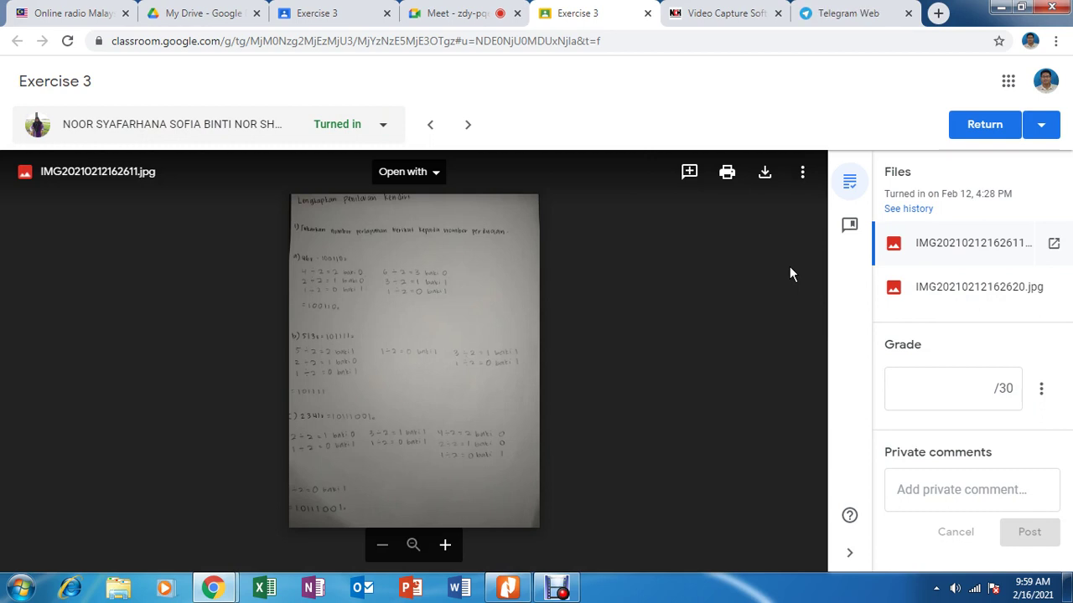
- Enlarge the first image, IMG20210212162611.jpg, and examine the octal-to-binary working for 46, 513 and 2341
click(305, 434)
drag(372, 414, 352, 483)
scroll(369, 460, up, 3)
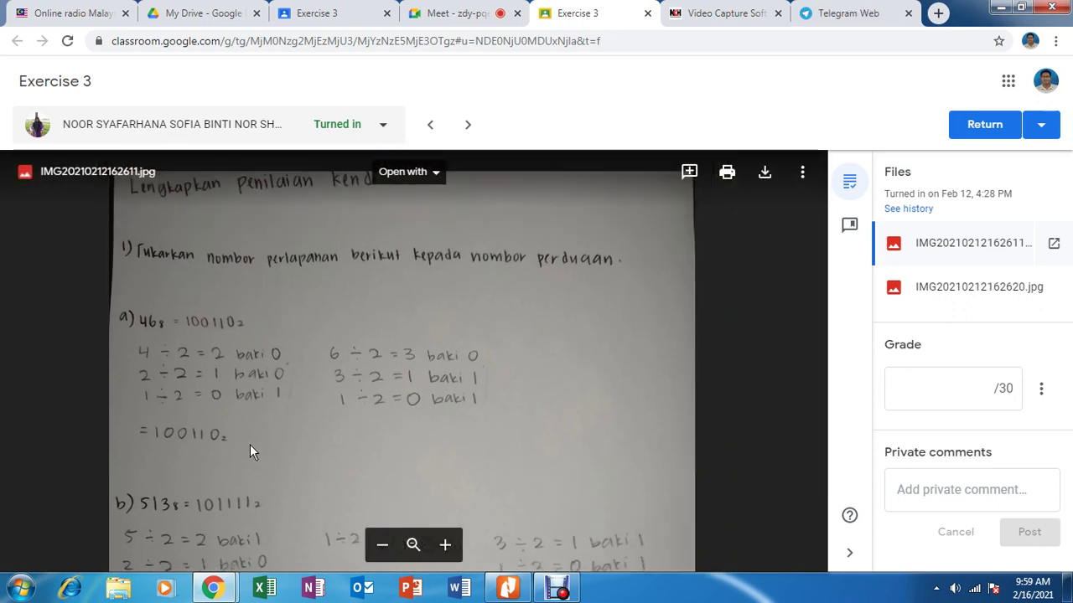
scroll(250, 444, down, 3)
scroll(372, 382, down, 2)
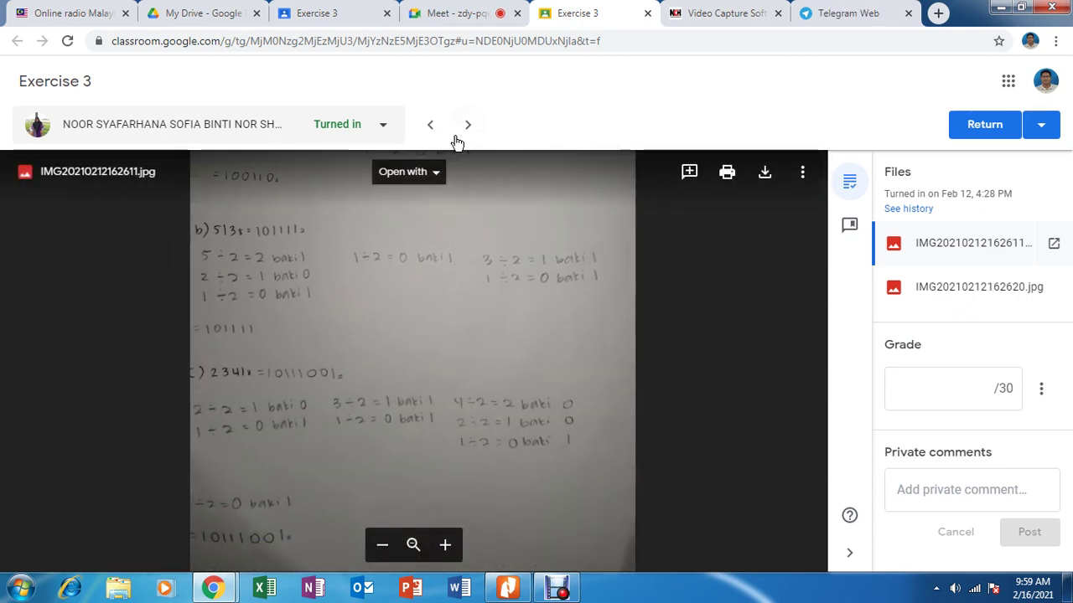
- Open the second image, IMG20210212162620.jpg, enlarge it and examine the binary-to-octal working for 110, 110100 and 11011011
click(943, 289)
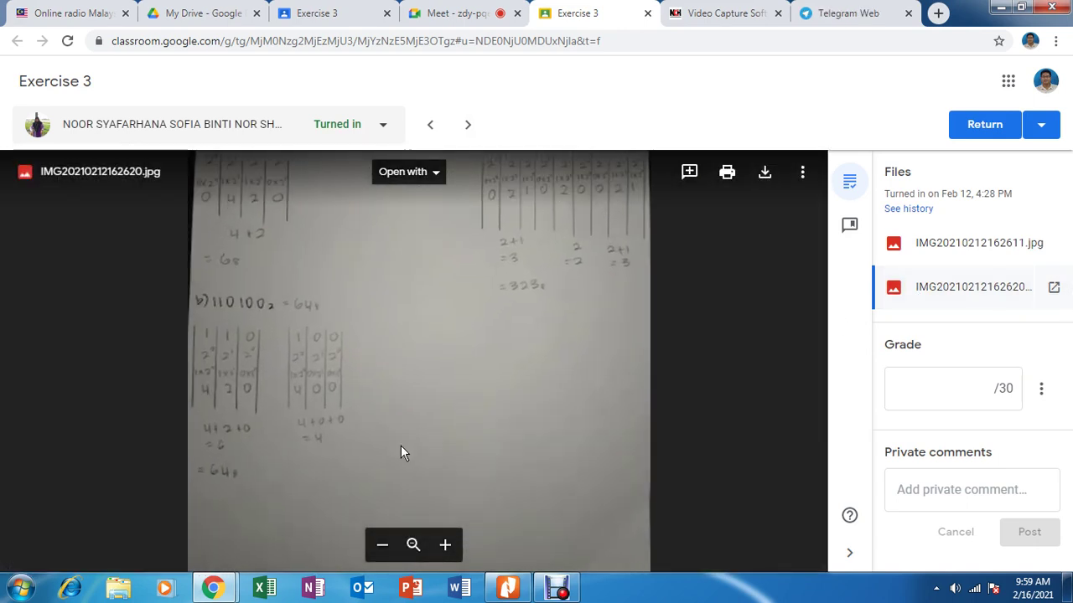
click(401, 445)
drag(372, 286, 408, 543)
scroll(414, 355, up, 2)
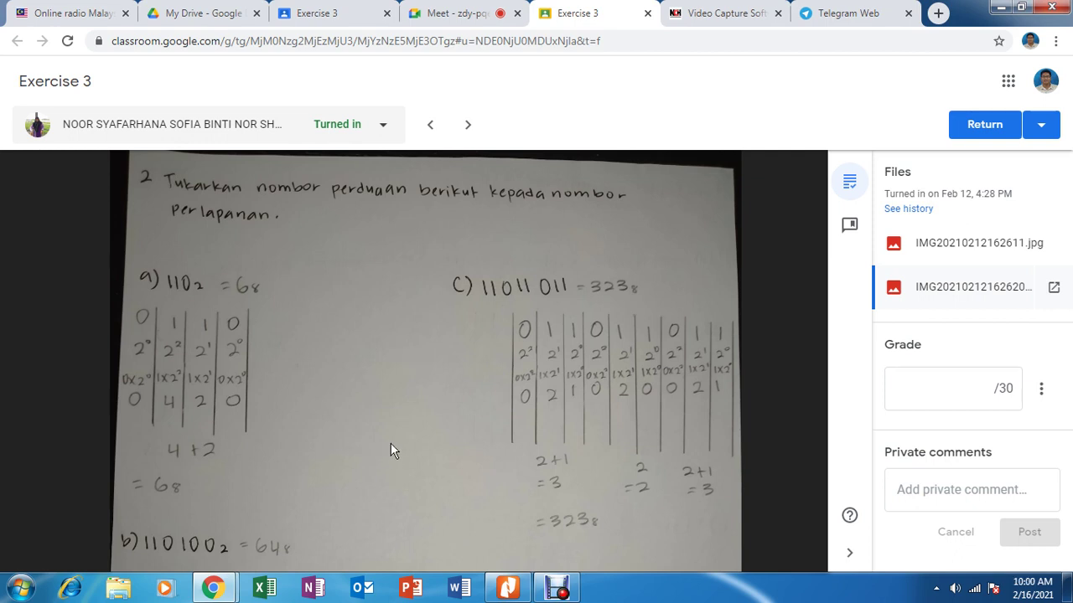
scroll(344, 401, down, 3)
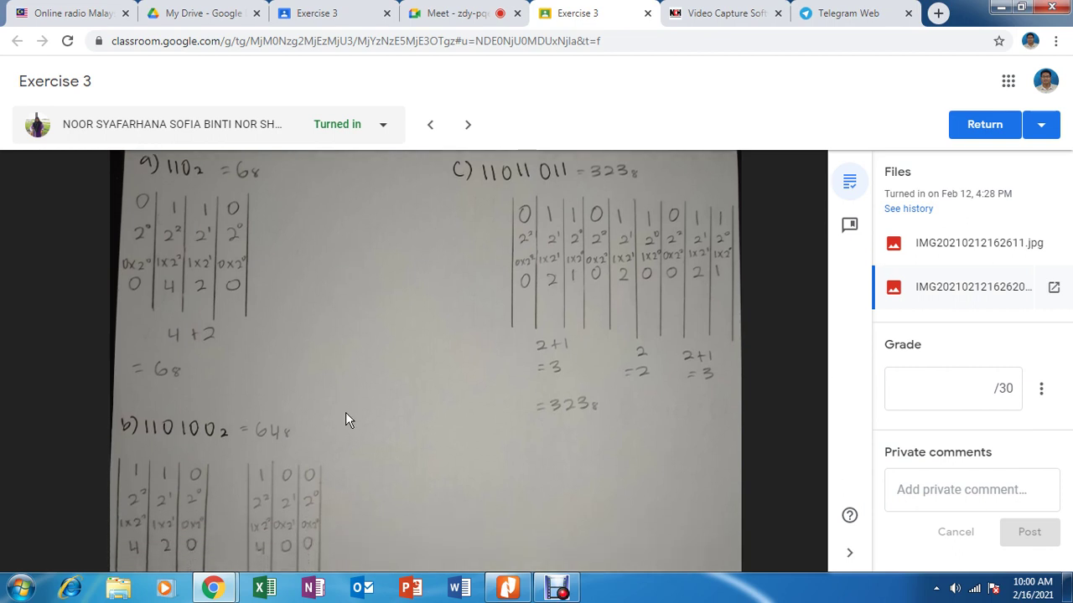
scroll(351, 346, up, 3)
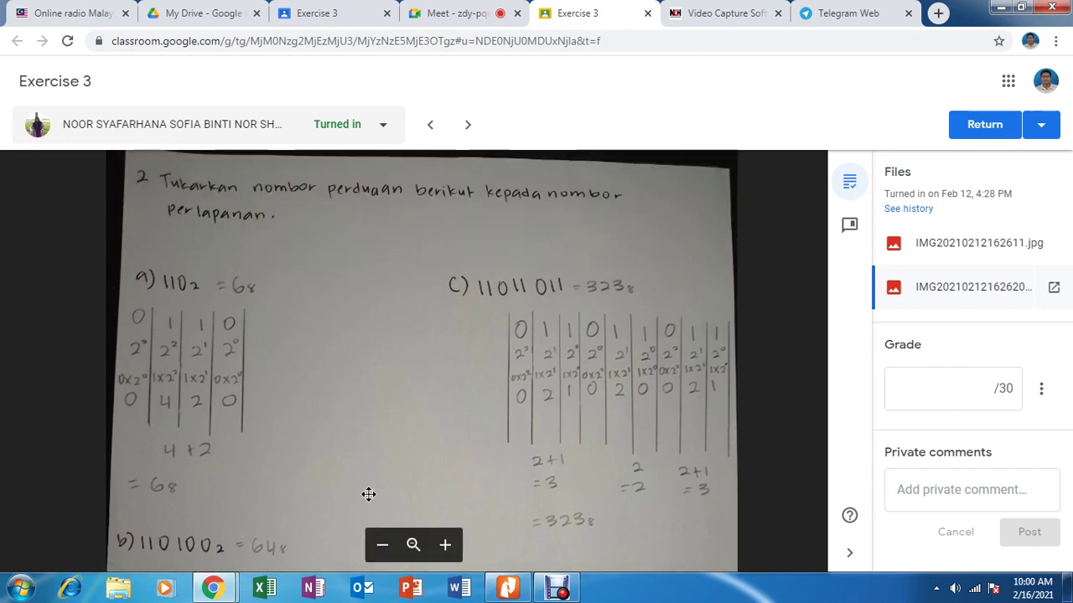
scroll(369, 487, down, 8)
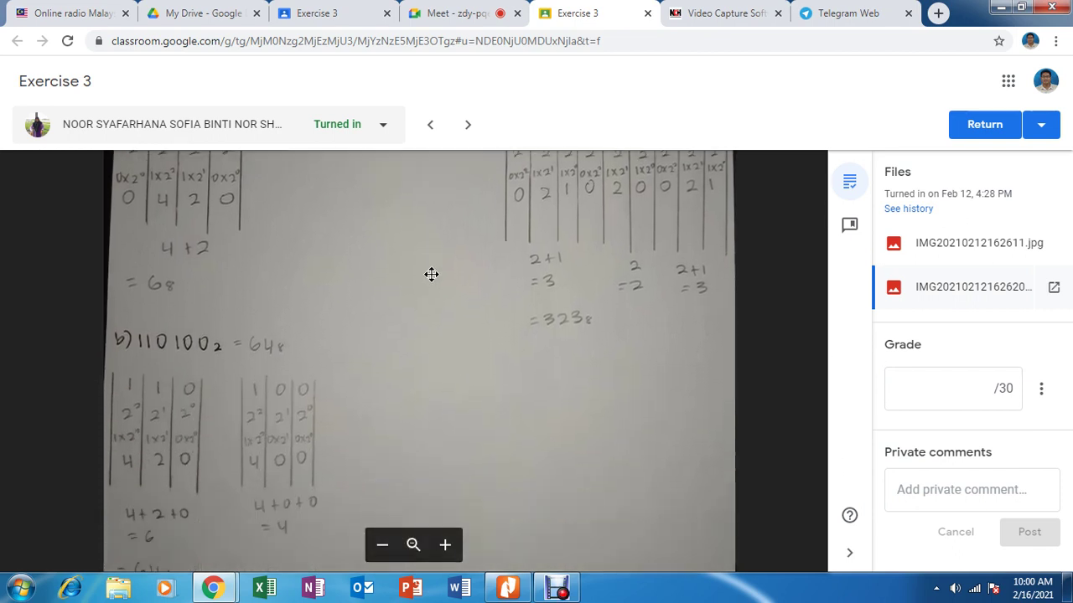
scroll(397, 337, up, 6)
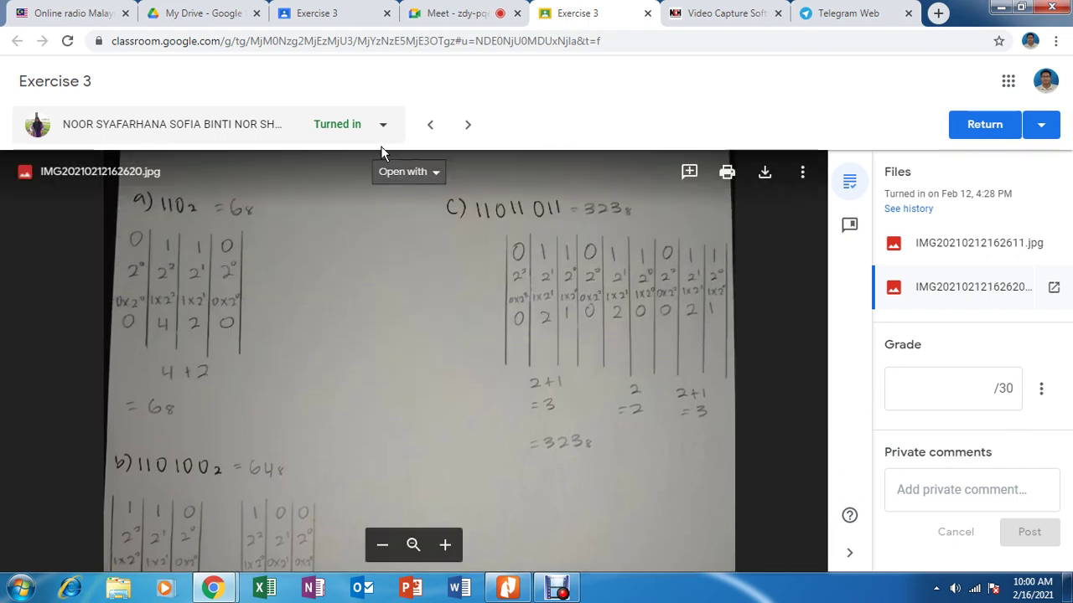
- Open the next Exercise 3 submission marked Turned in from the student list and enlarge its first image, IMG_20210209_141903.jpg
click(381, 128)
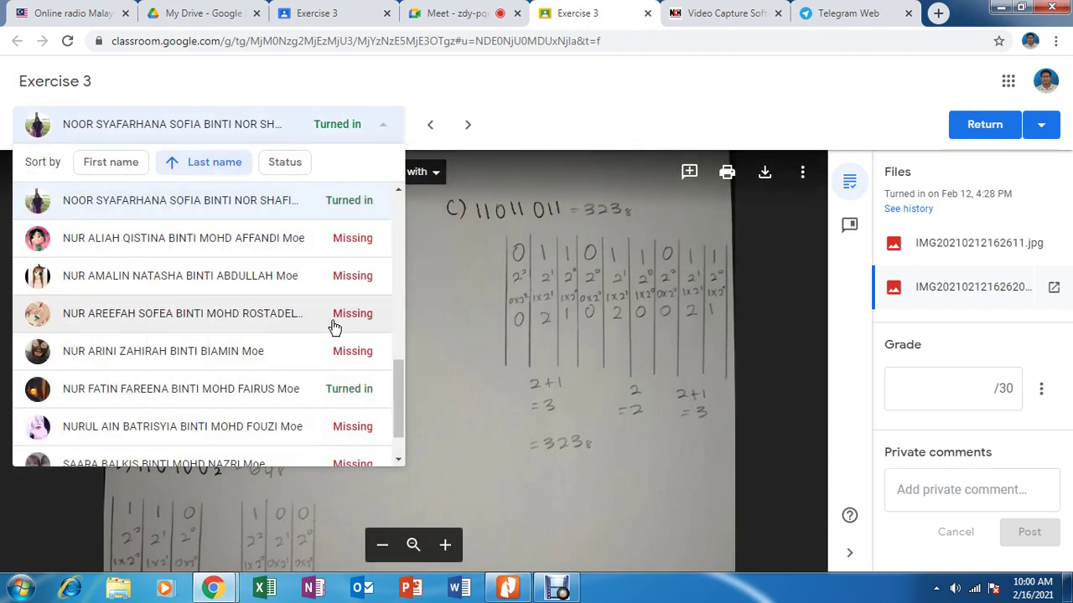
click(277, 397)
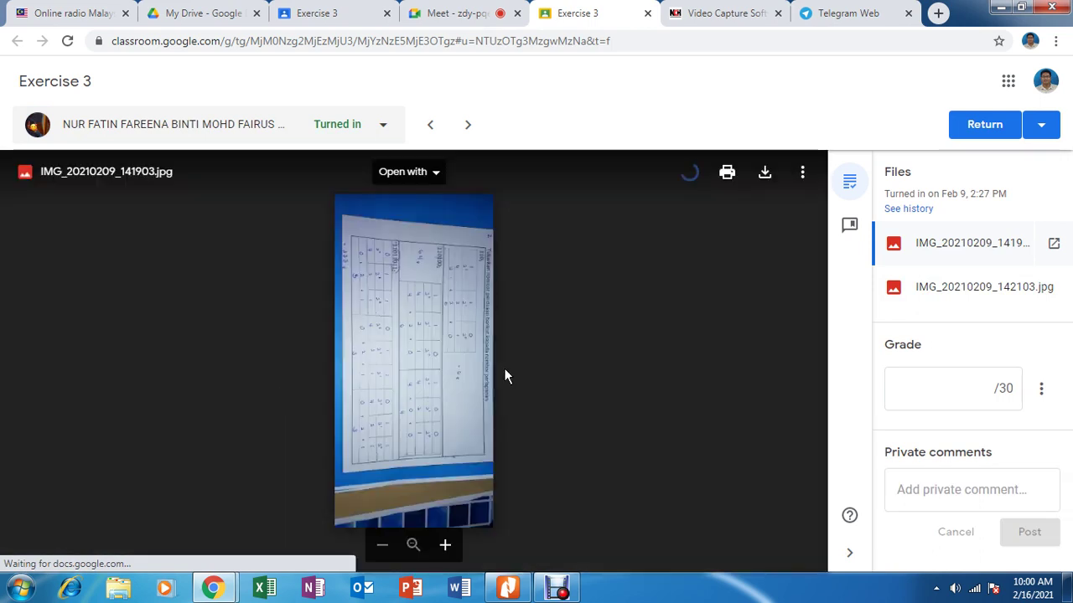
click(436, 343)
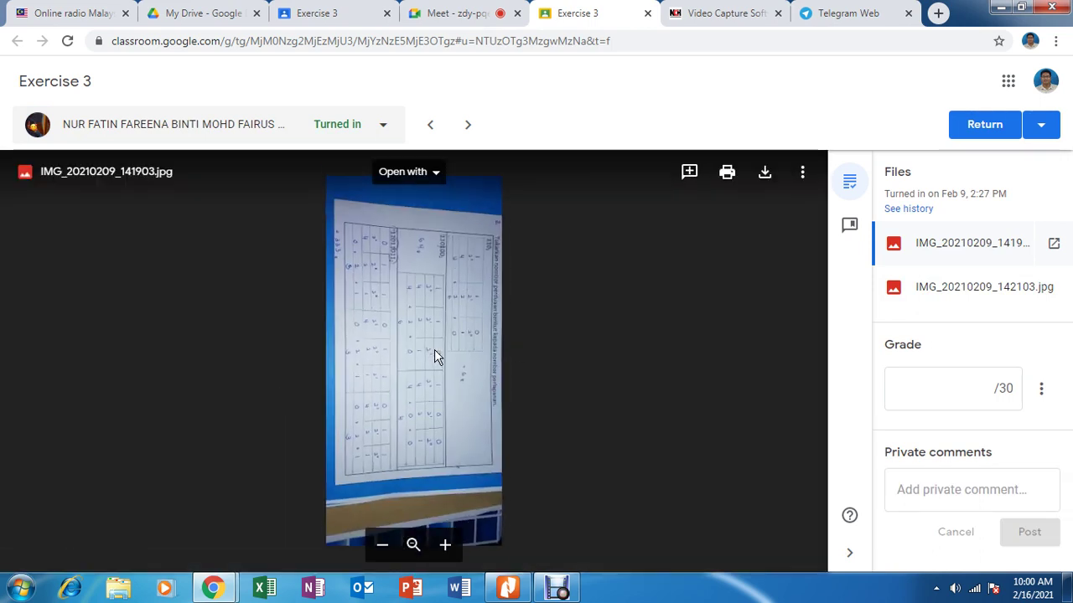